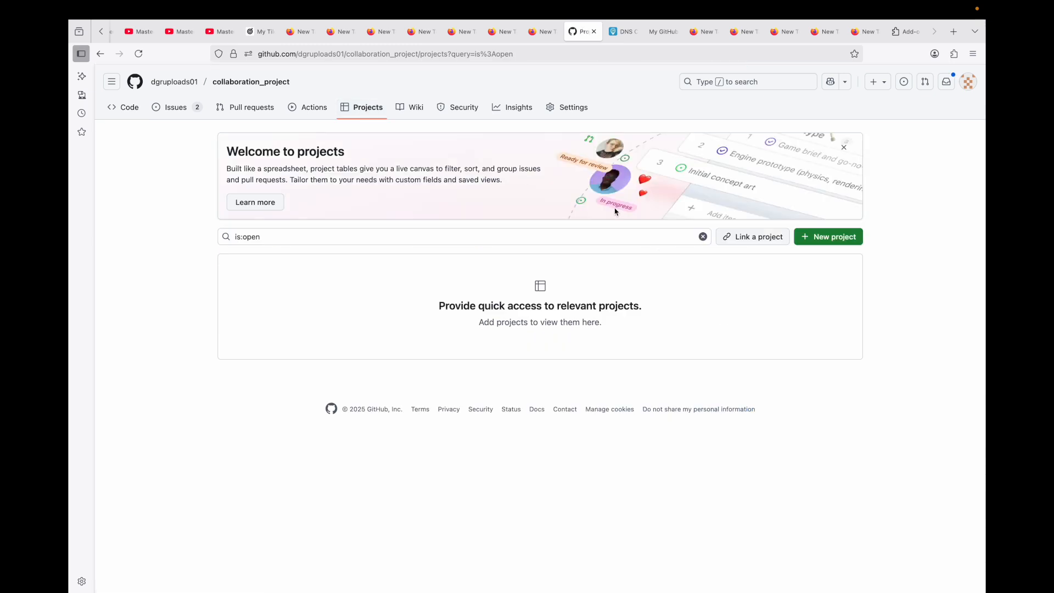
Create a new project in the collaboration_project repository, browse the featured templates and dismiss the template chooser without picking one.
{"action": "left_click", "coordinate": [818, 237]}
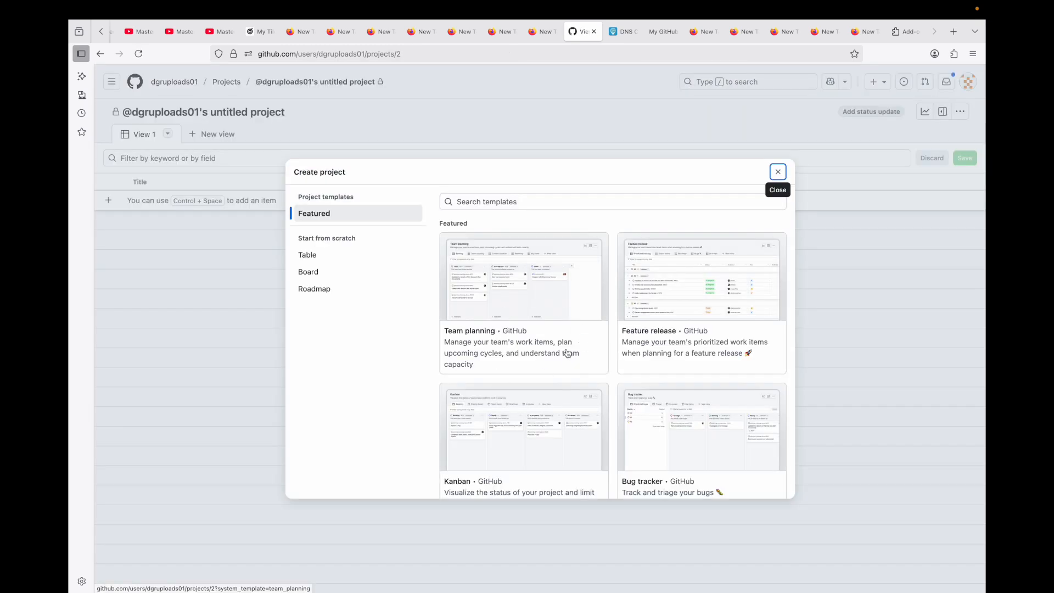
{"action": "scroll", "coordinate": [683, 362], "scroll_direction": "down", "scroll_amount": 1}
{"action": "scroll", "coordinate": [683, 362], "scroll_direction": "down", "scroll_amount": 2}
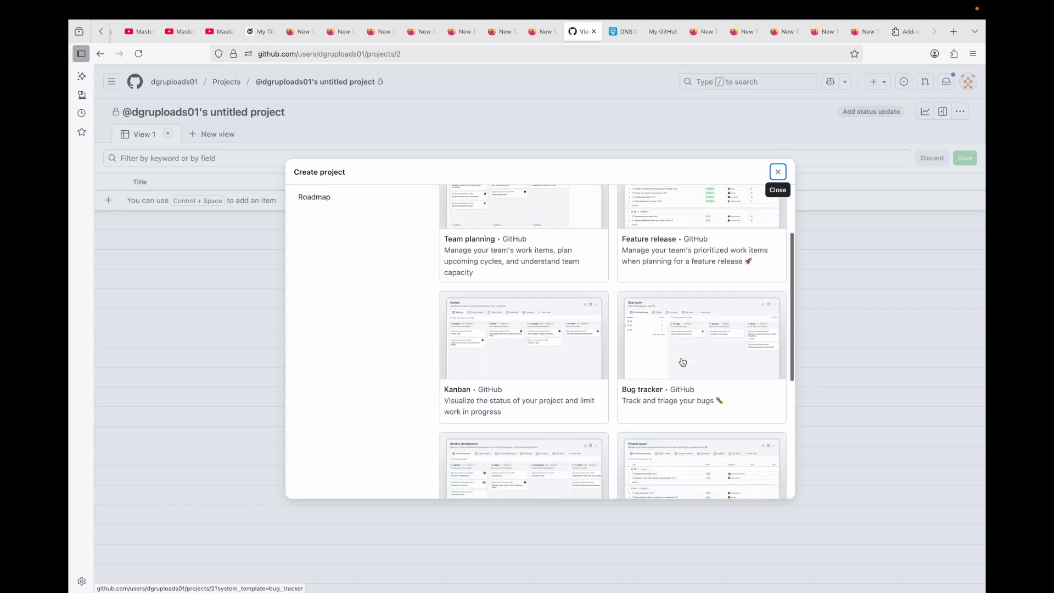
{"action": "scroll", "coordinate": [620, 407], "scroll_direction": "down", "scroll_amount": 1}
{"action": "scroll", "coordinate": [550, 348], "scroll_direction": "down", "scroll_amount": 3}
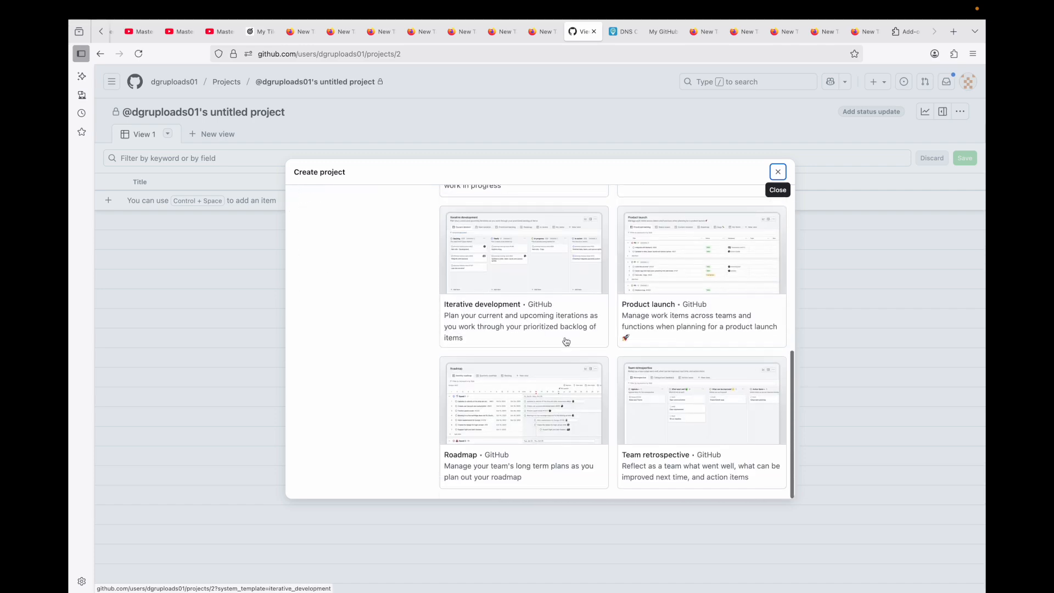
{"action": "scroll", "coordinate": [551, 348], "scroll_direction": "up", "scroll_amount": 6}
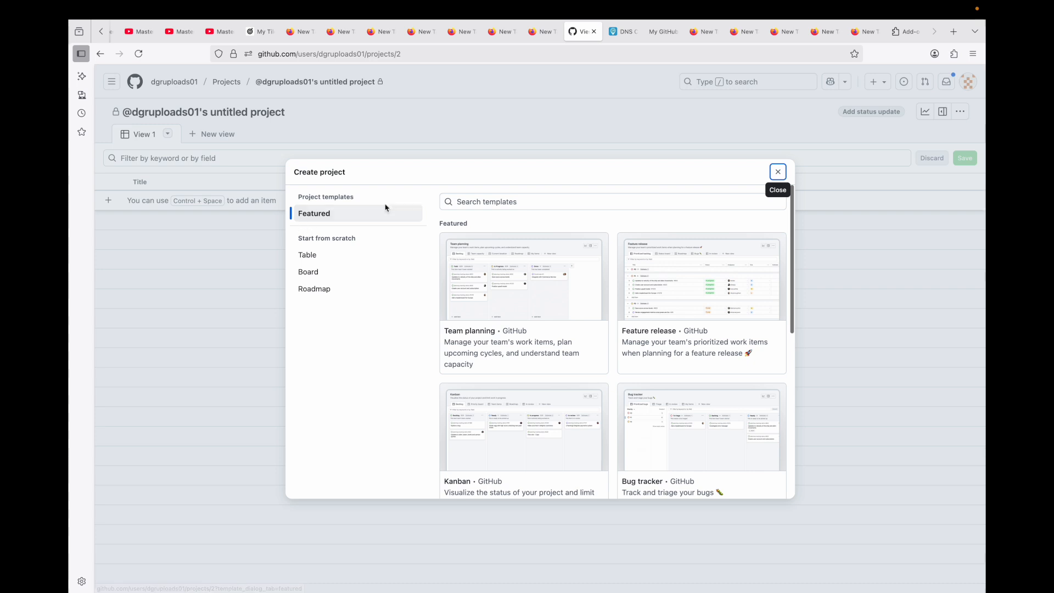
{"action": "left_click", "coordinate": [778, 172]}
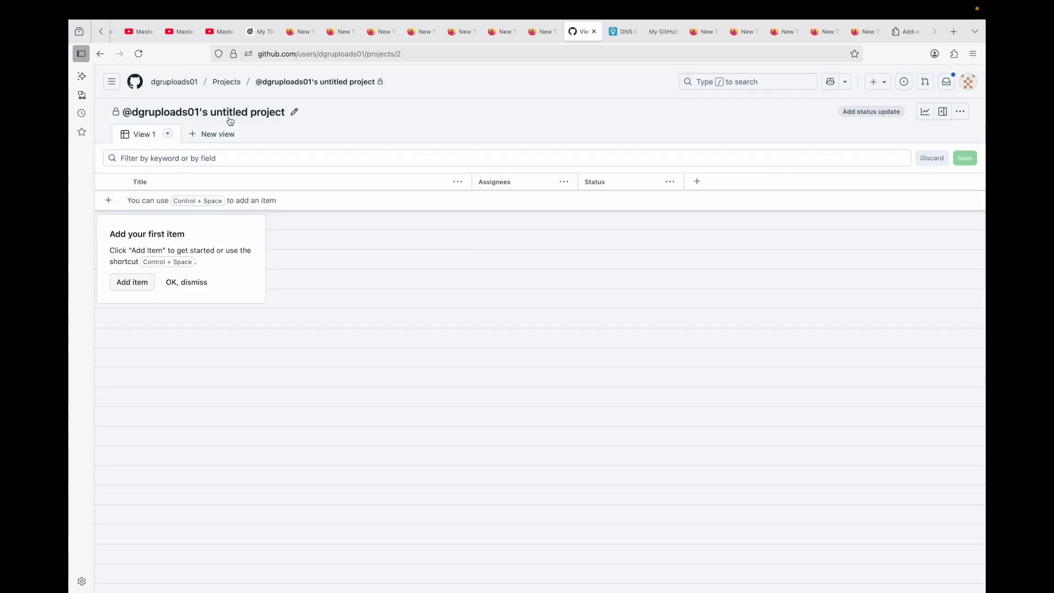
Set the project name and short description to "Feature", save the settings and return to the project view.
{"action": "left_click", "coordinate": [295, 112]}
{"action": "triple_click", "coordinate": [450, 192]}
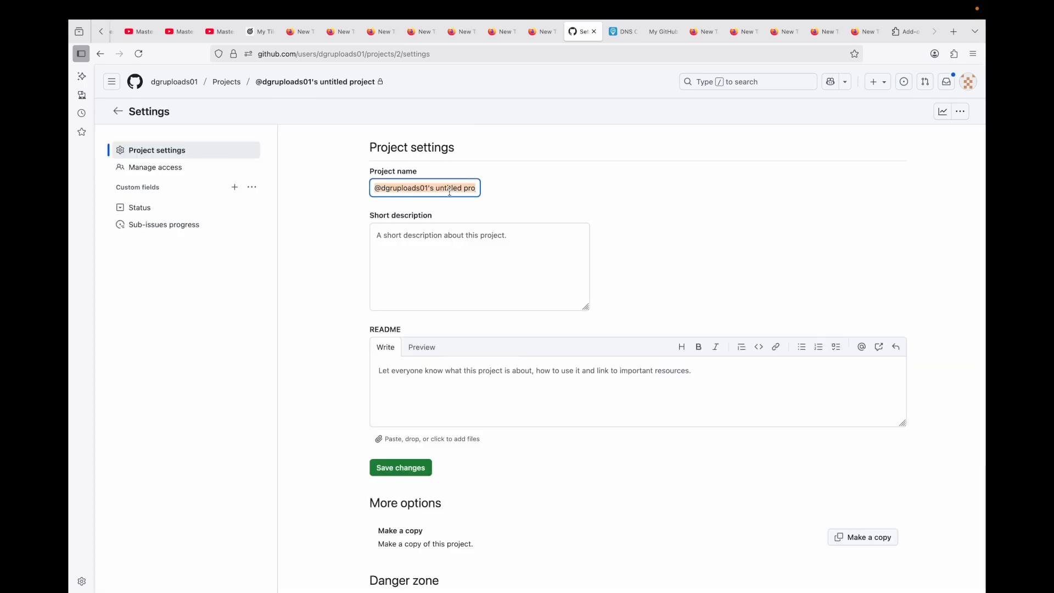
{"action": "type", "text": "Feature"}
{"action": "key", "text": "super+a"}
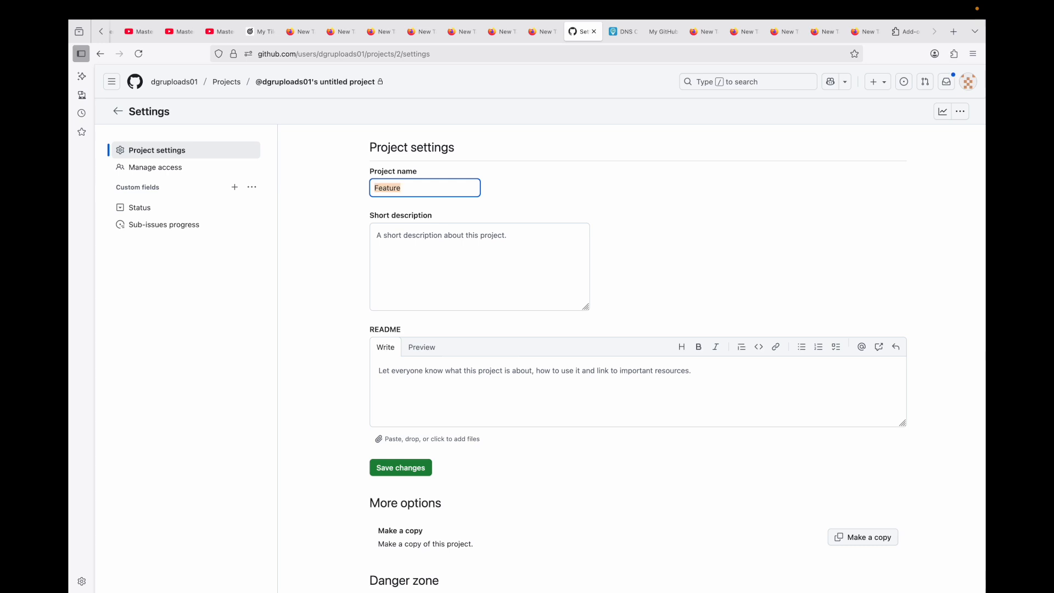
{"action": "left_click", "coordinate": [472, 240]}
{"action": "type", "text": "Feature"}
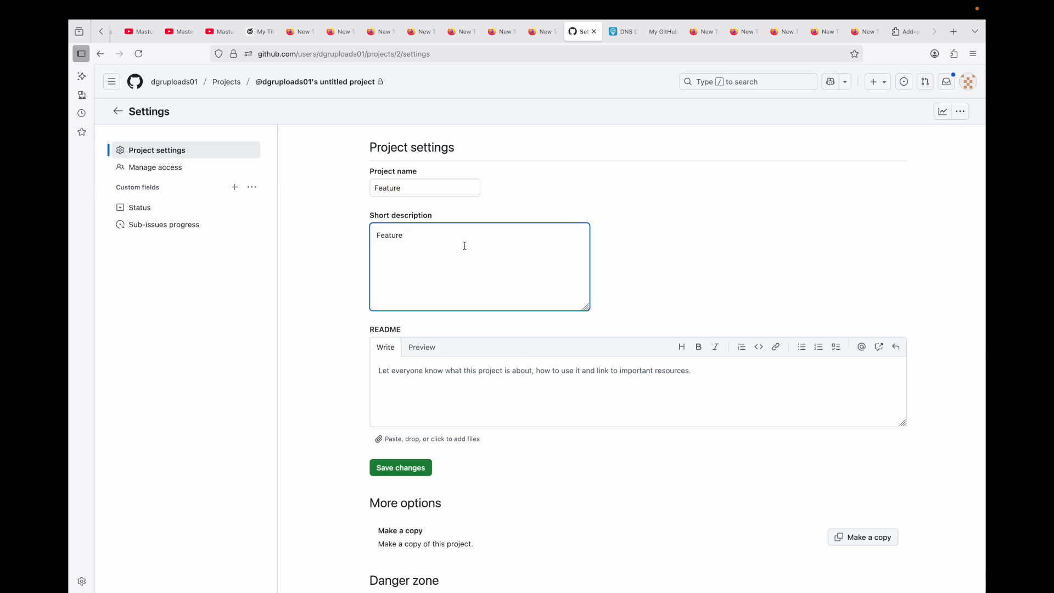
{"action": "left_click", "coordinate": [401, 468]}
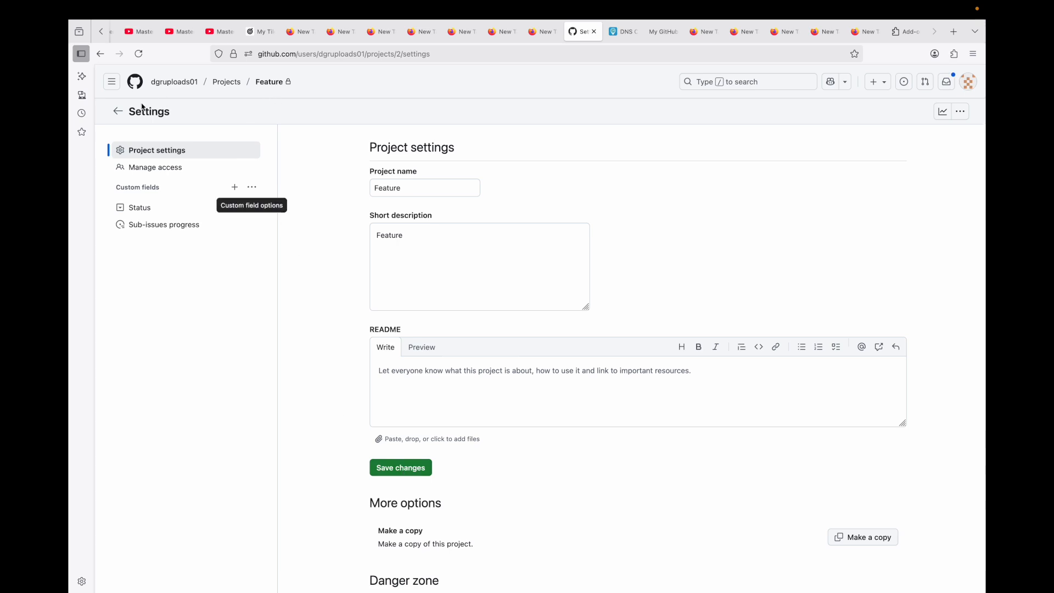
{"action": "left_click", "coordinate": [119, 112]}
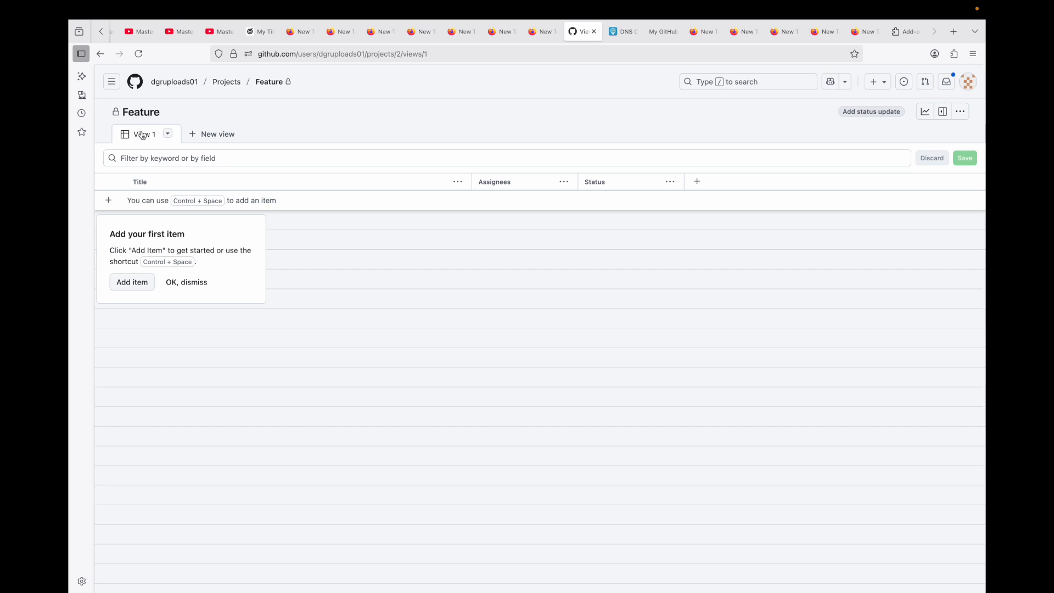
Try the Board and Roadmap layouts for View 1 and leave the view on the Board layout.
{"action": "left_click", "coordinate": [168, 133]}
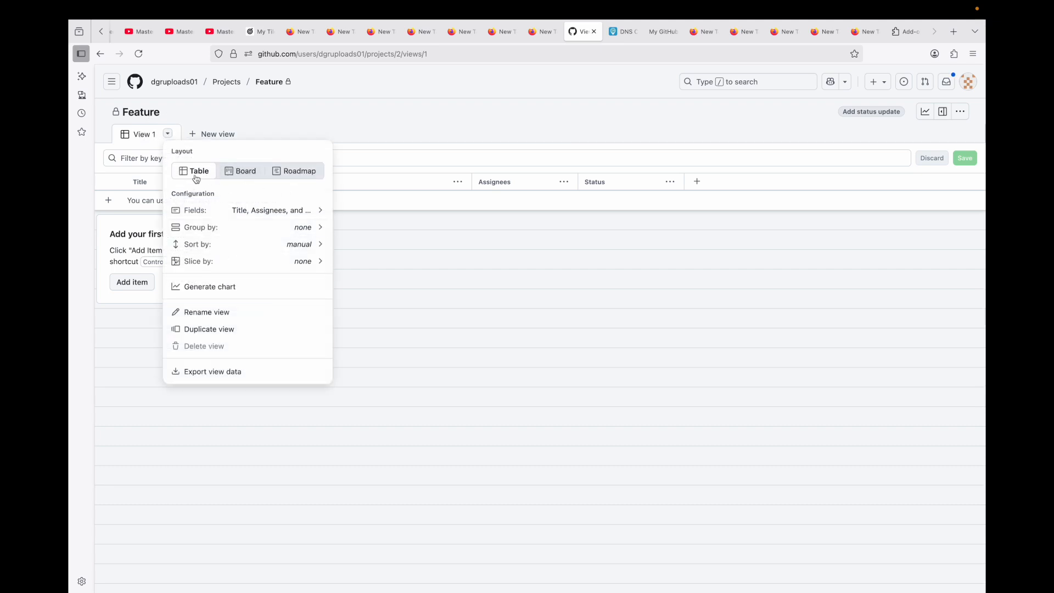
{"action": "left_click", "coordinate": [244, 173]}
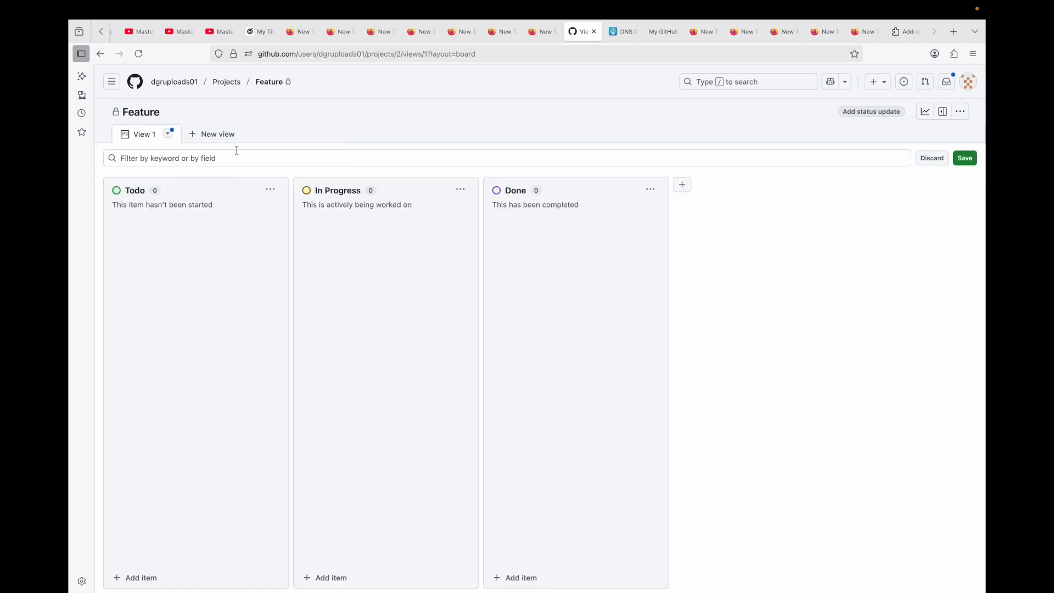
{"action": "left_click", "coordinate": [168, 133]}
{"action": "left_click", "coordinate": [293, 172]}
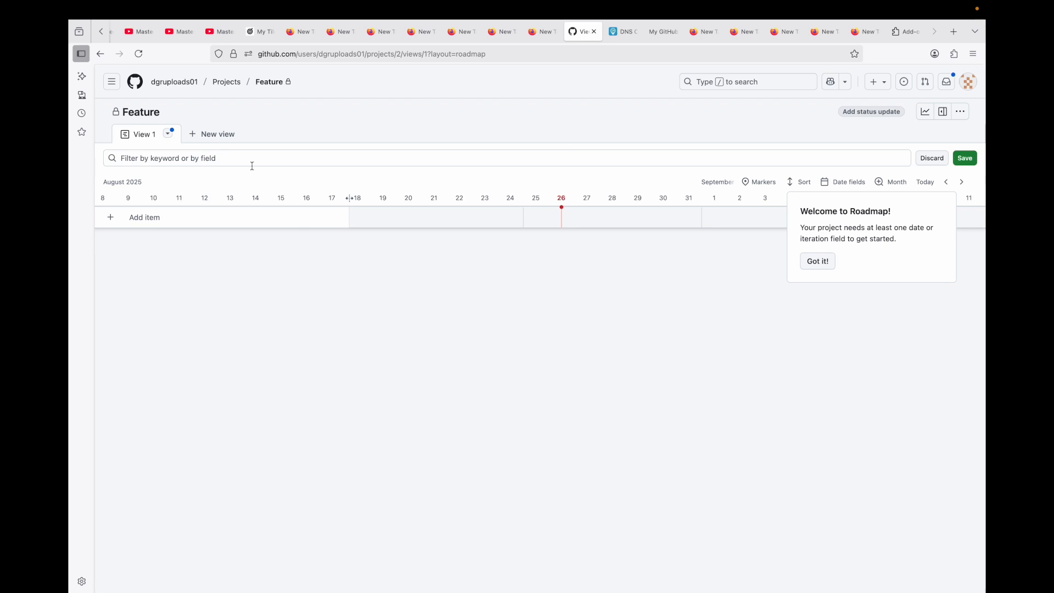
{"action": "left_click", "coordinate": [168, 134]}
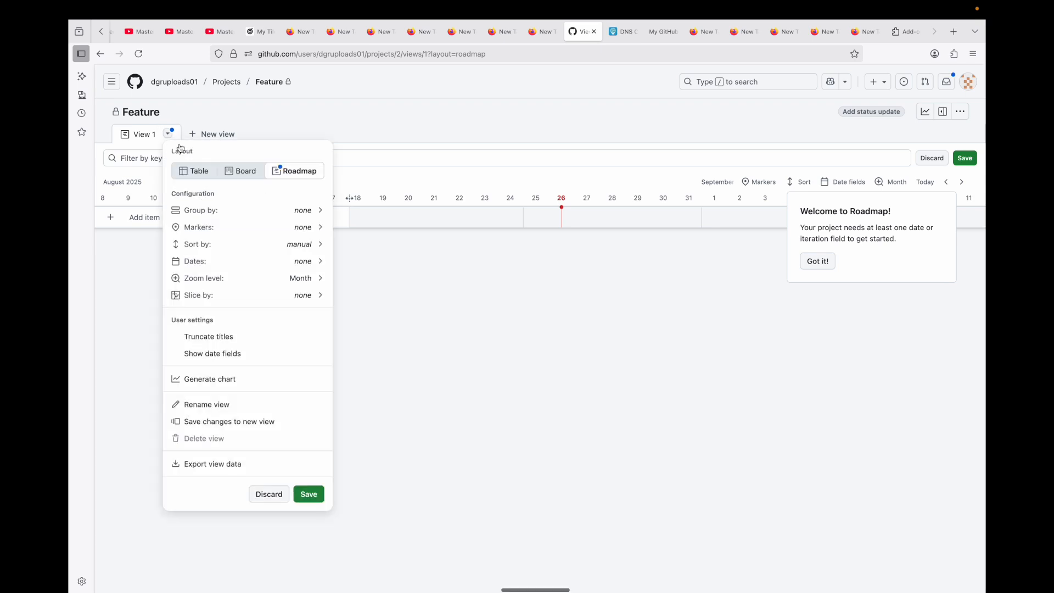
{"action": "left_click", "coordinate": [247, 171]}
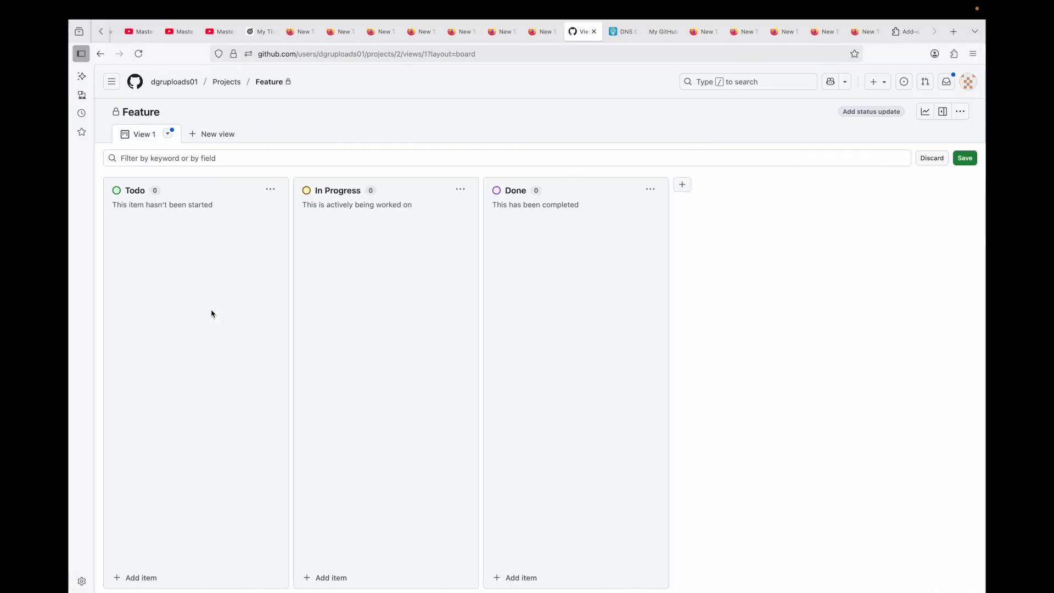
Add a blank issue titled "Add about us page" from collaboration_project to the Todo column.
{"action": "left_click", "coordinate": [137, 581]}
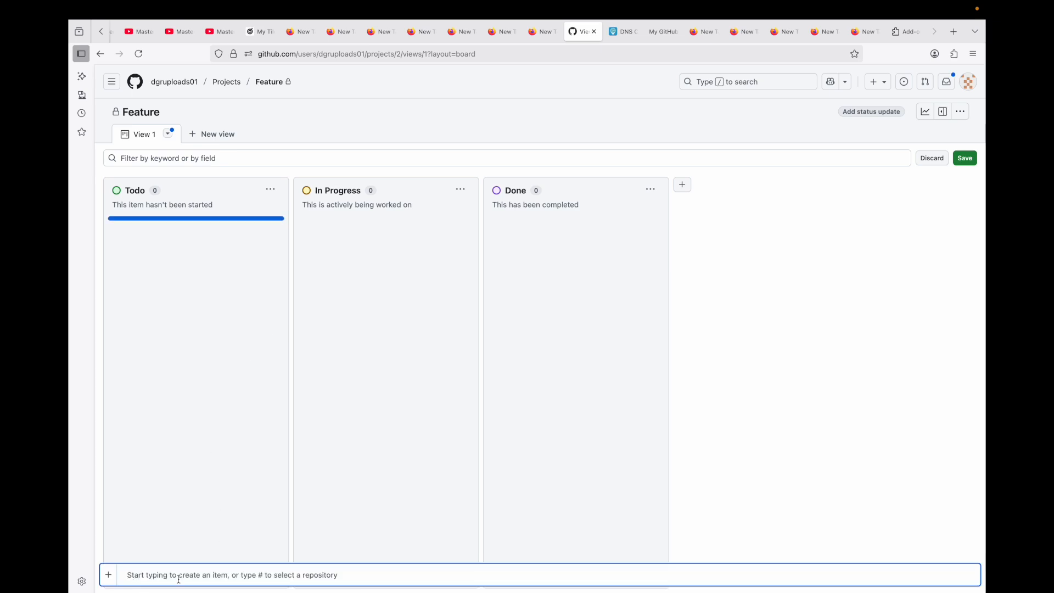
{"action": "type", "text": "Add "}
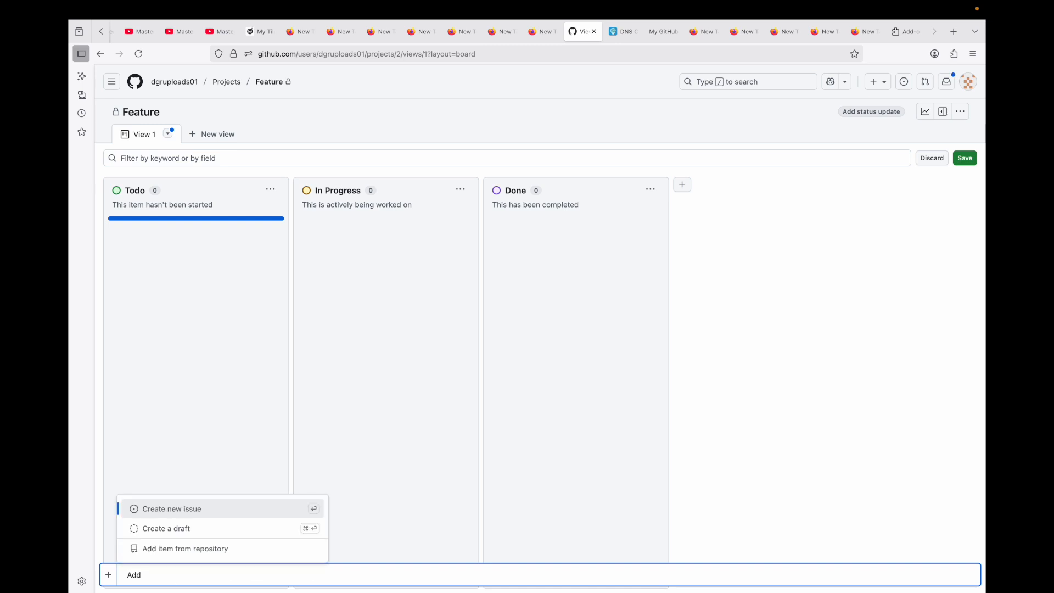
{"action": "type", "text": "about us page"}
{"action": "key", "text": "Return"}
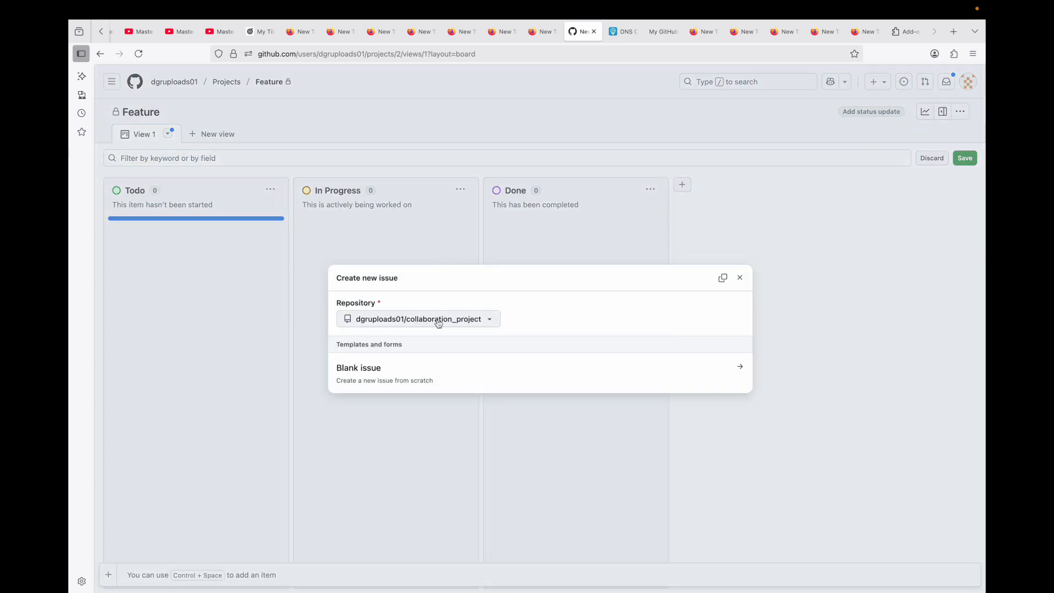
{"action": "left_click", "coordinate": [406, 376]}
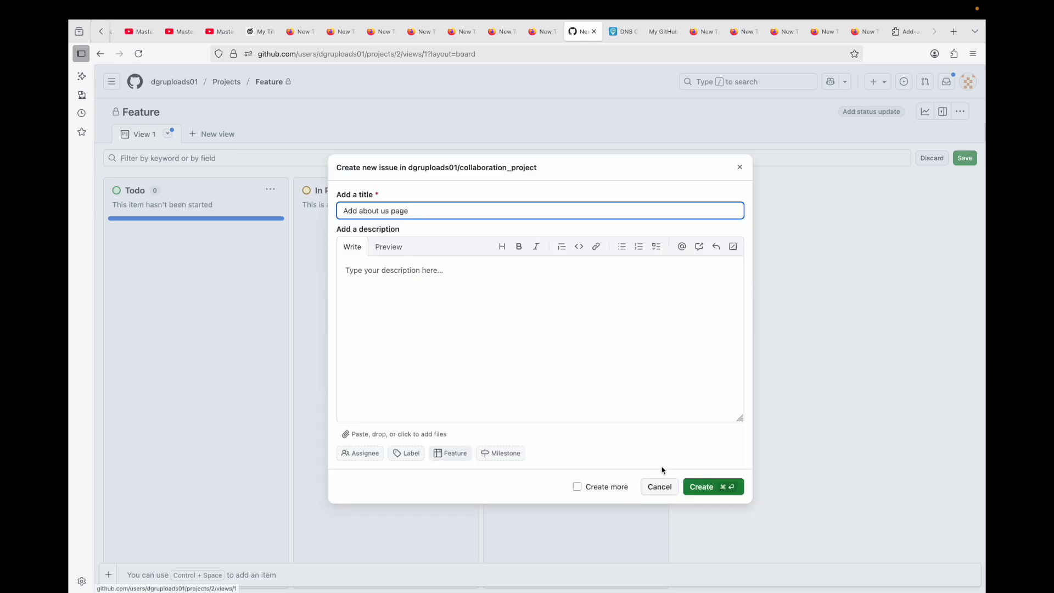
{"action": "left_click", "coordinate": [691, 486]}
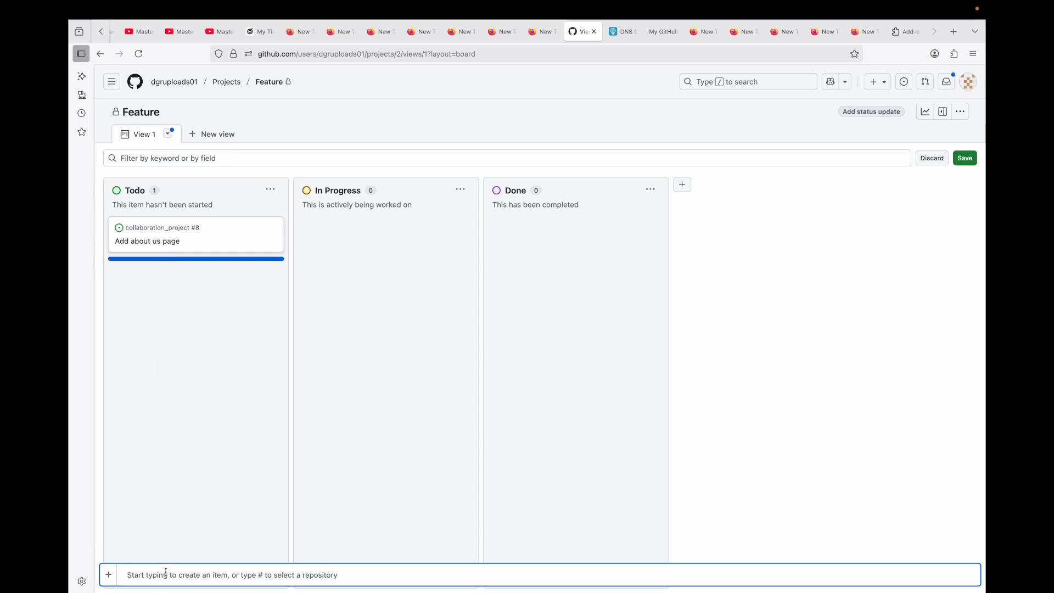
Add a blank issue titled "Add feedback page" from collaboration_project to the Todo column.
{"action": "type", "text": "Add"}
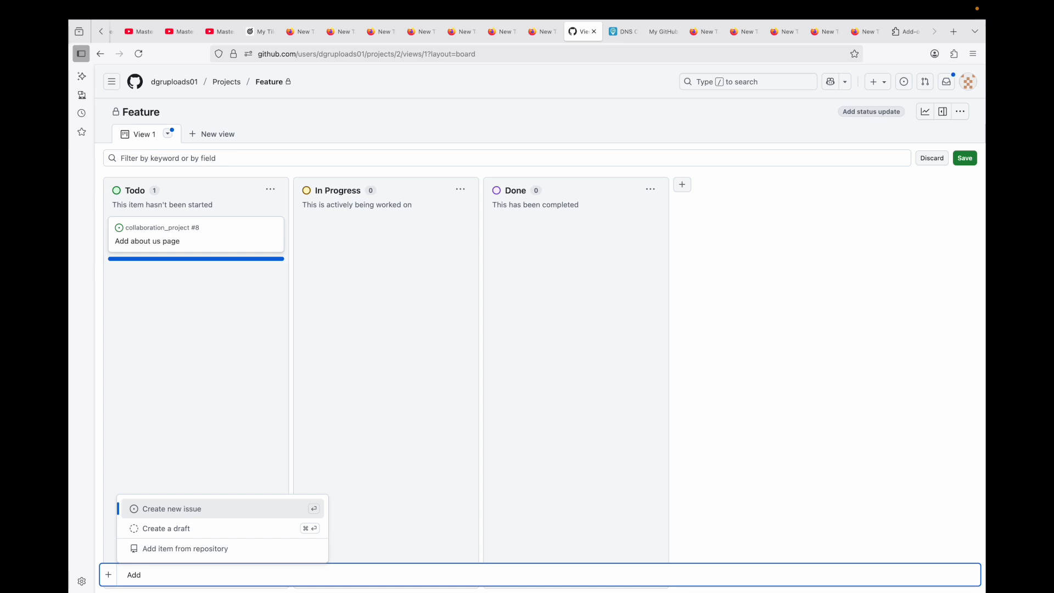
{"action": "type", "text": " feedbadk"}
{"action": "key", "text": "BackSpace"}
{"action": "key", "text": "BackSpace"}
{"action": "type", "text": "ck pag"}
{"action": "key", "text": "Return"}
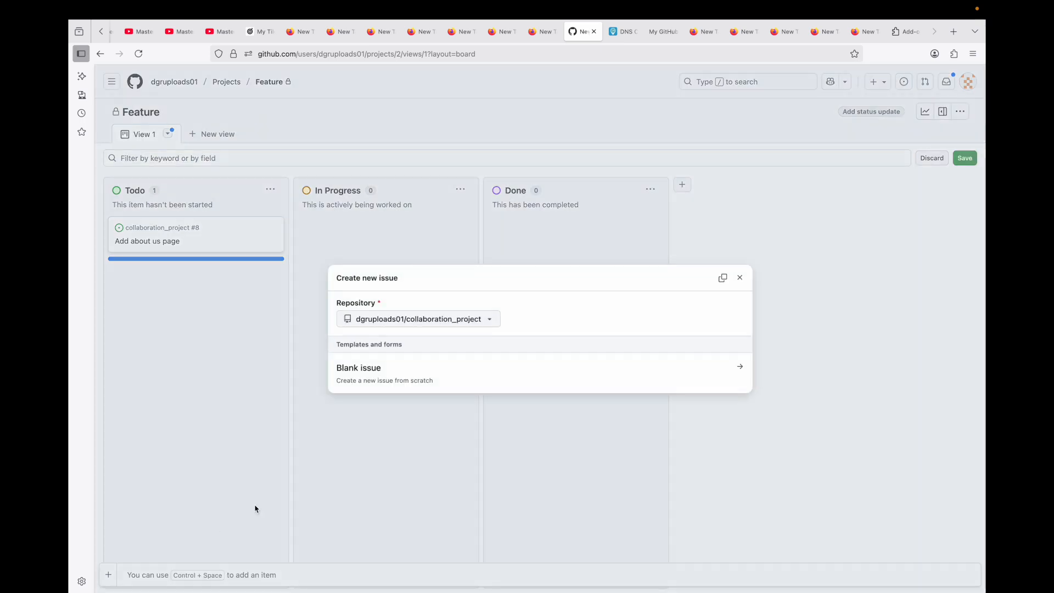
{"action": "left_click", "coordinate": [471, 373]}
{"action": "left_click", "coordinate": [698, 485]}
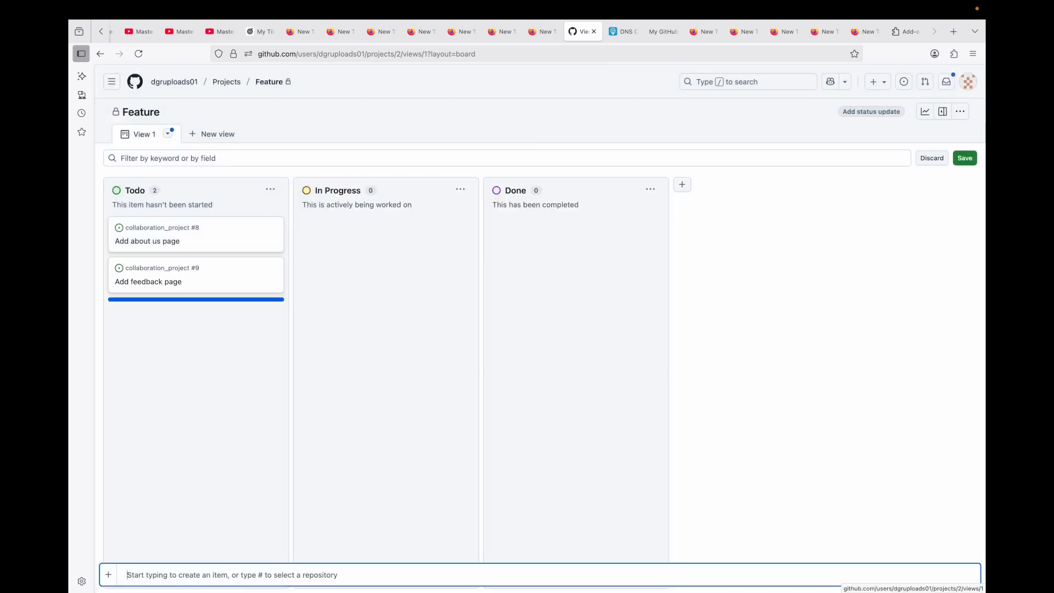
Add a blank issue titled "Add contact us page" from collaboration_project to the Todo column.
{"action": "type", "text": "Add co"}
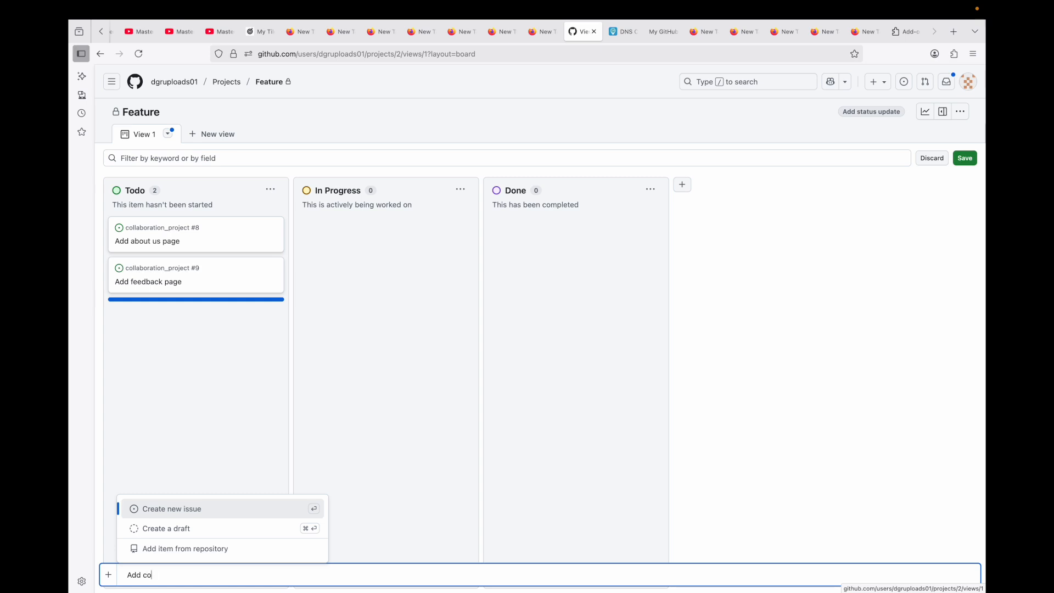
{"action": "type", "text": "ntact us page"}
{"action": "key", "text": "Return"}
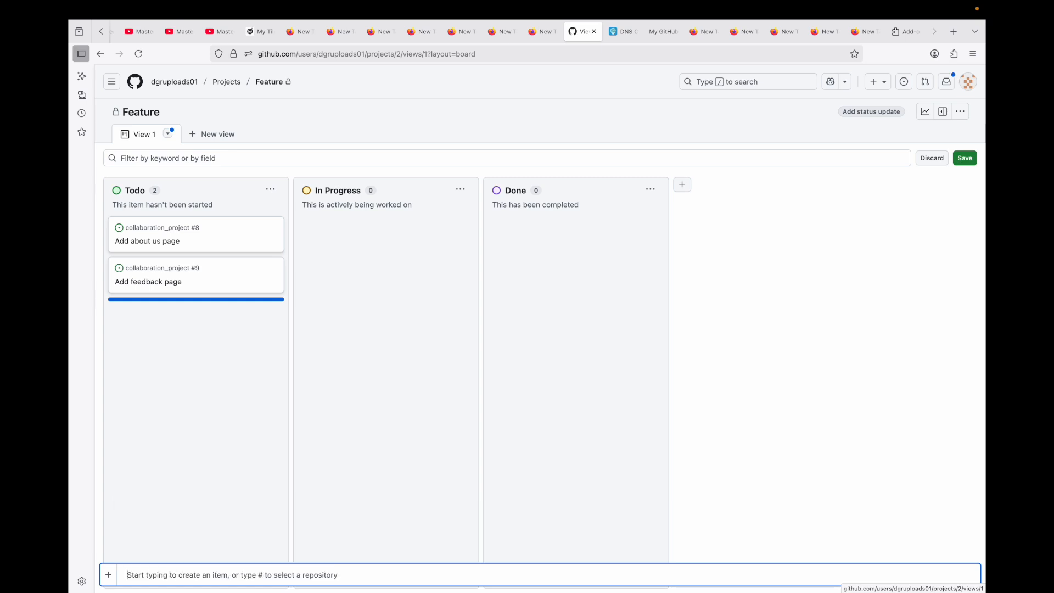
{"action": "left_click", "coordinate": [459, 379]}
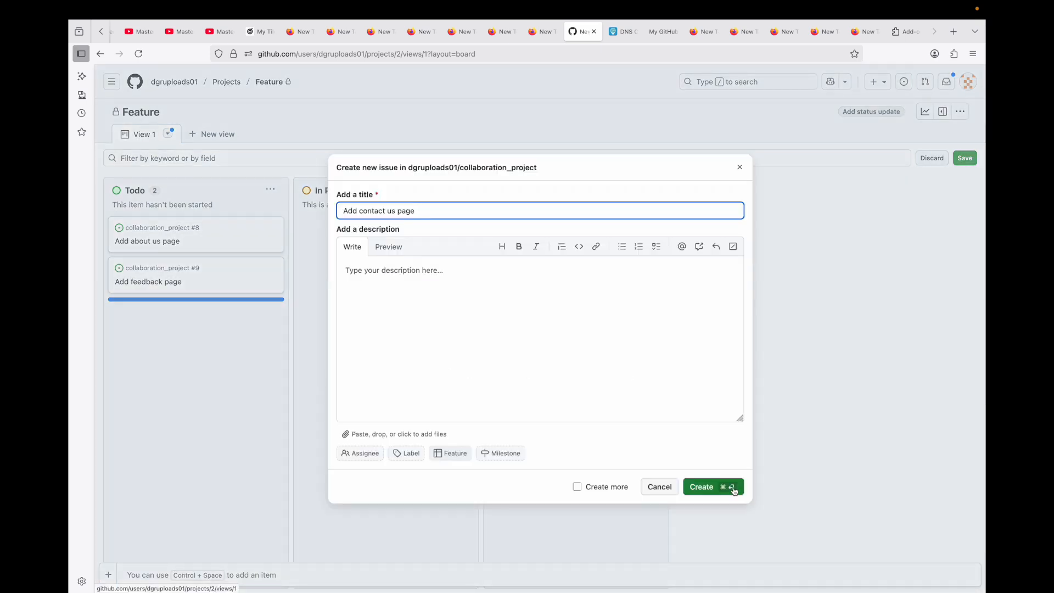
{"action": "left_click", "coordinate": [703, 488]}
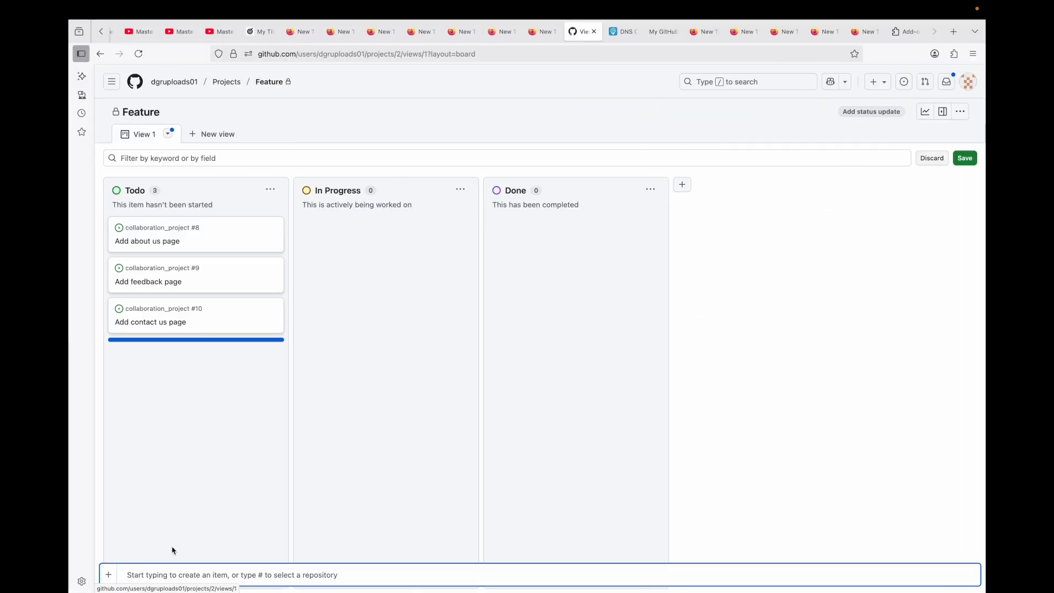
Add the existing collaboration_project pull requests "Update touch.html" and "Feature: Implement user profile section" to the Todo column.
{"action": "type", "text": "#"}
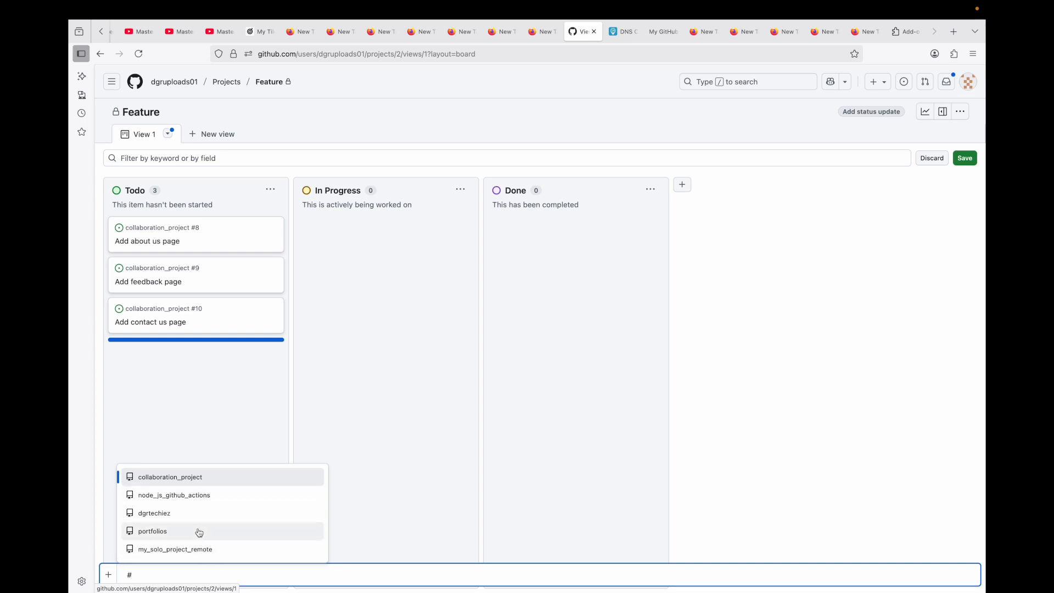
{"action": "left_click", "coordinate": [202, 481]}
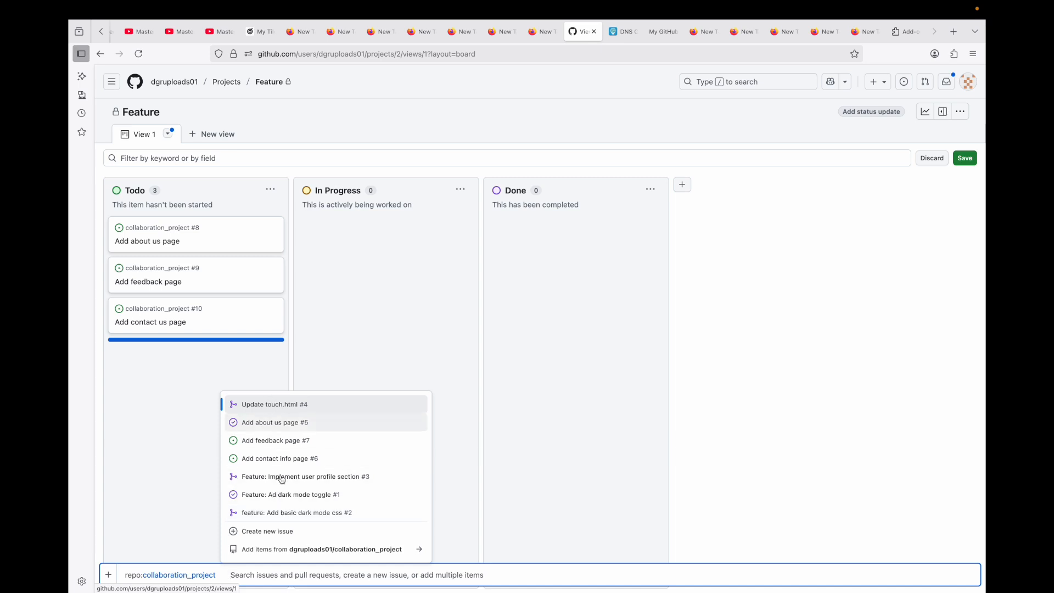
{"action": "left_click", "coordinate": [286, 407]}
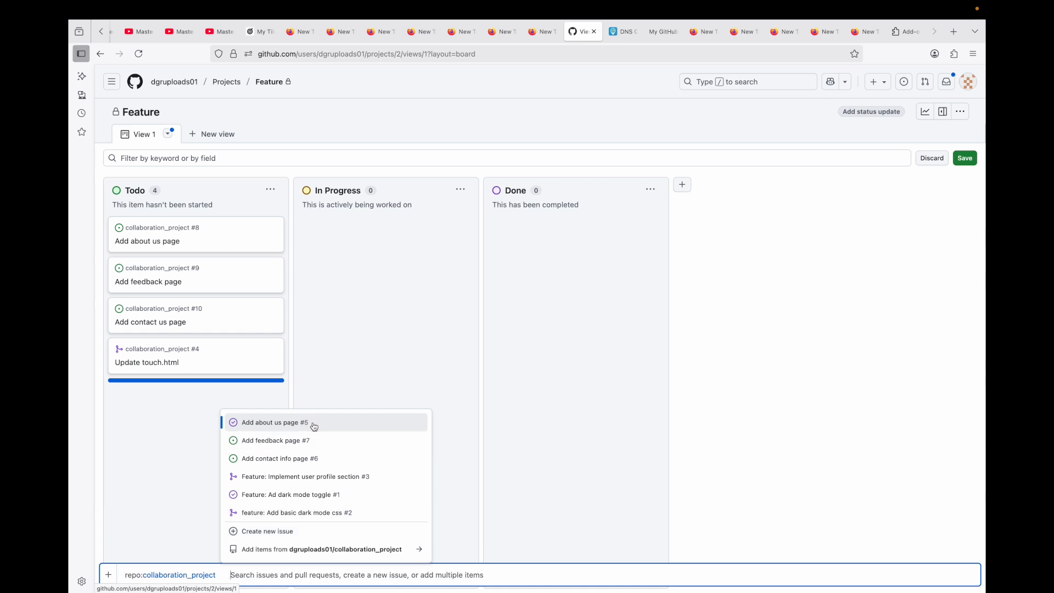
{"action": "left_click", "coordinate": [275, 479]}
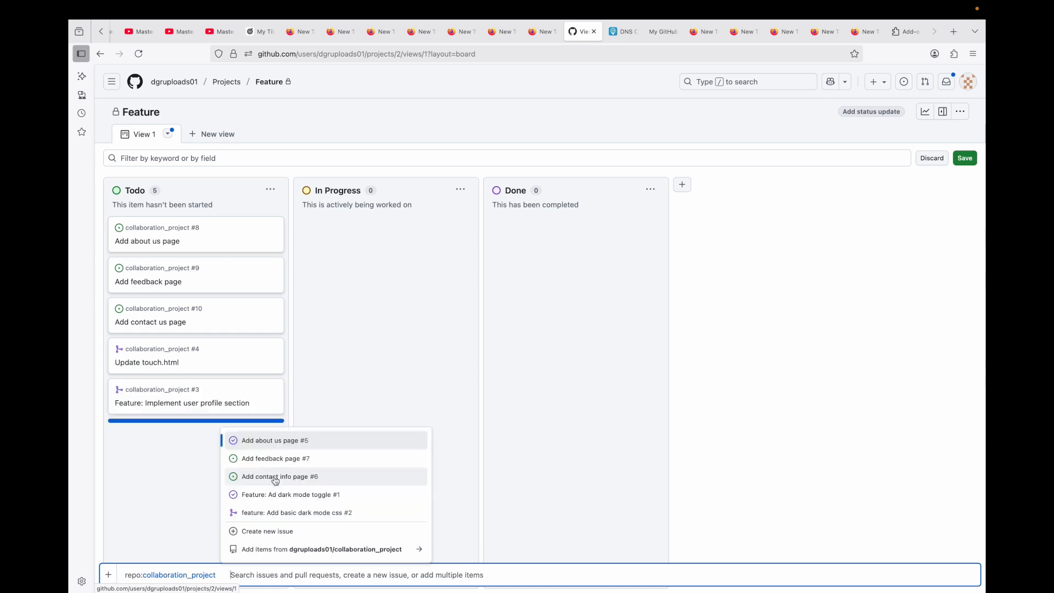
{"action": "left_click", "coordinate": [184, 458]}
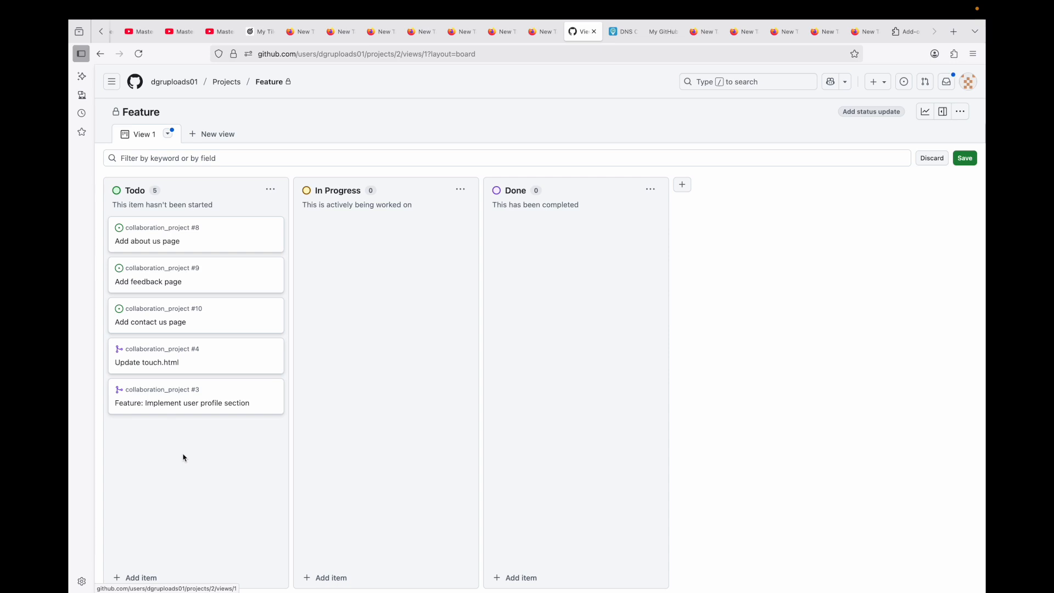
{"action": "left_click", "coordinate": [141, 576]}
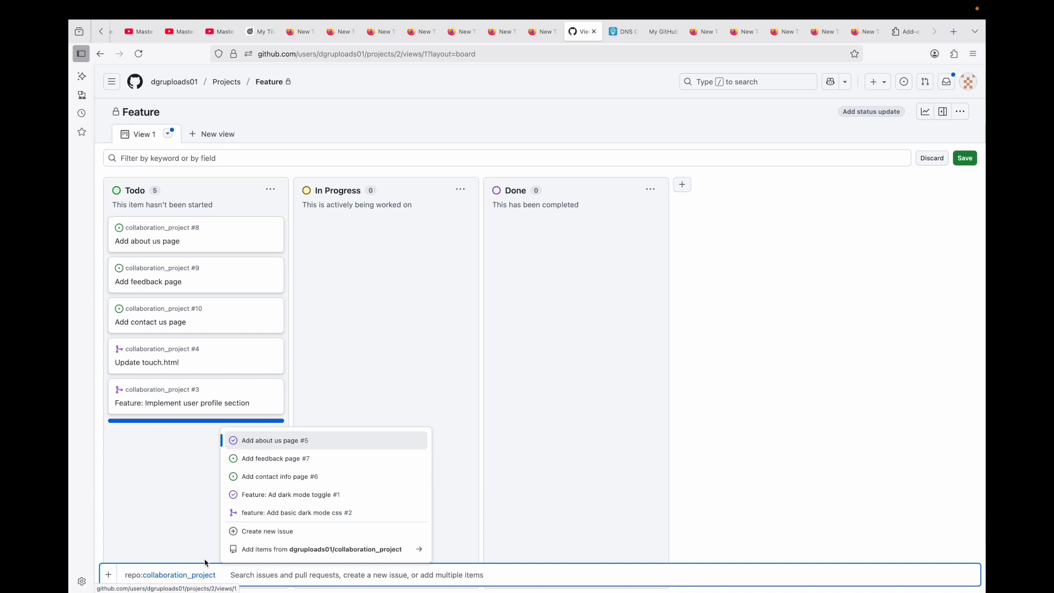
{"action": "left_click", "coordinate": [160, 467]}
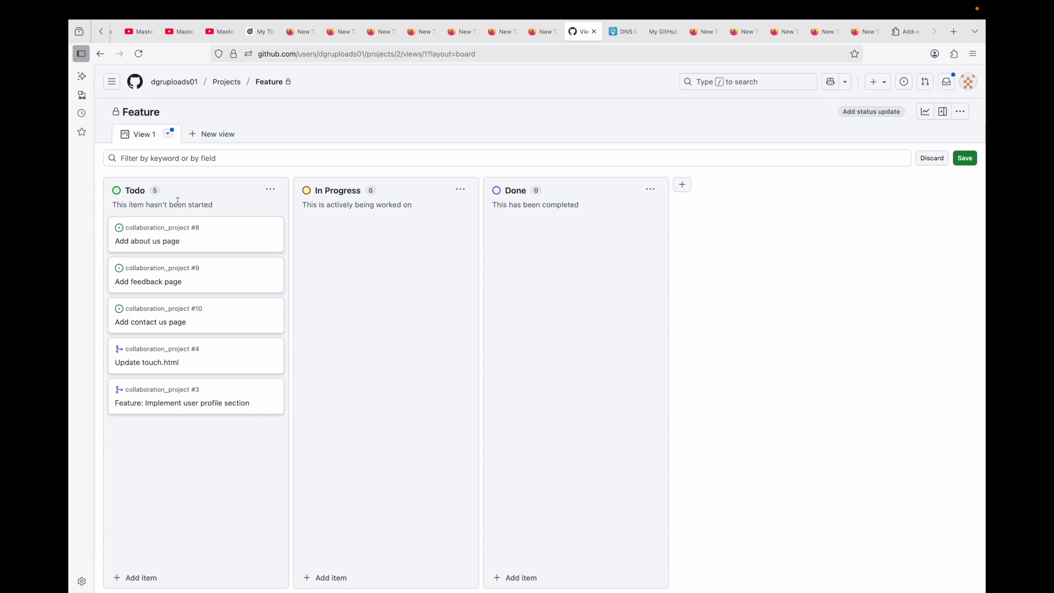
Move the "Add about us page" card from the Todo column to In Progress.
{"action": "left_click_drag", "start_coordinate": [214, 244], "coordinate": [393, 247]}
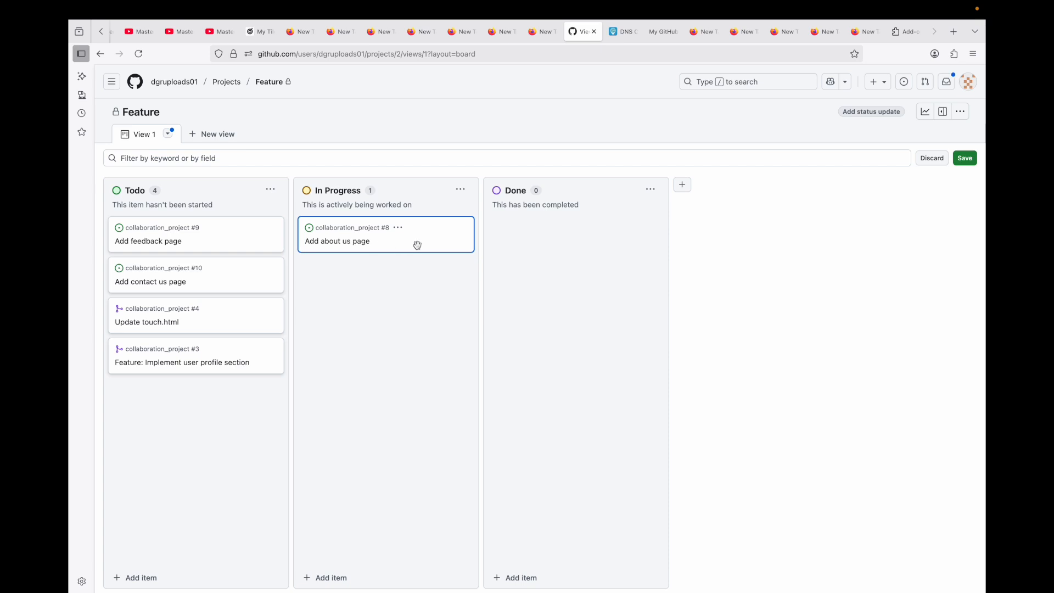
Move the "Add about us page" card from In Progress to Done and check the board's column options.
{"action": "left_click", "coordinate": [406, 238]}
{"action": "left_click_drag", "start_coordinate": [406, 238], "coordinate": [565, 243]}
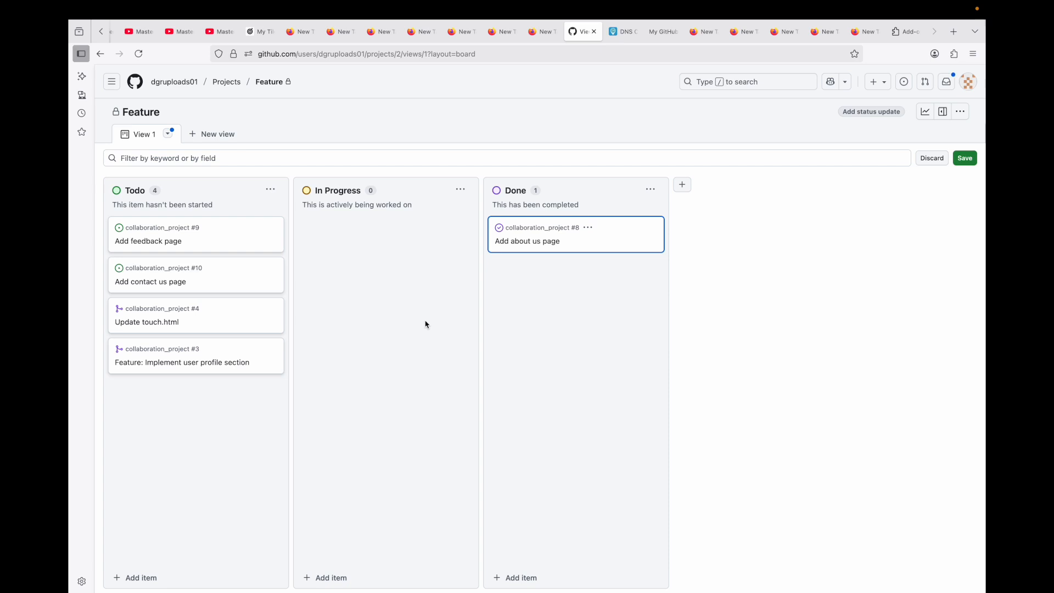
{"action": "left_click", "coordinate": [682, 185]}
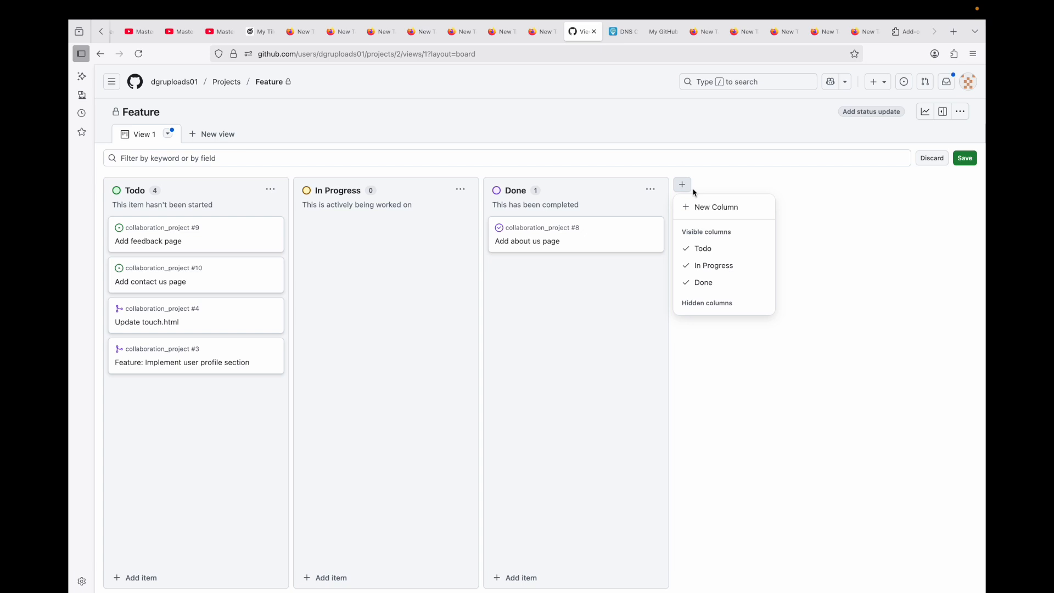
{"action": "left_click", "coordinate": [611, 352]}
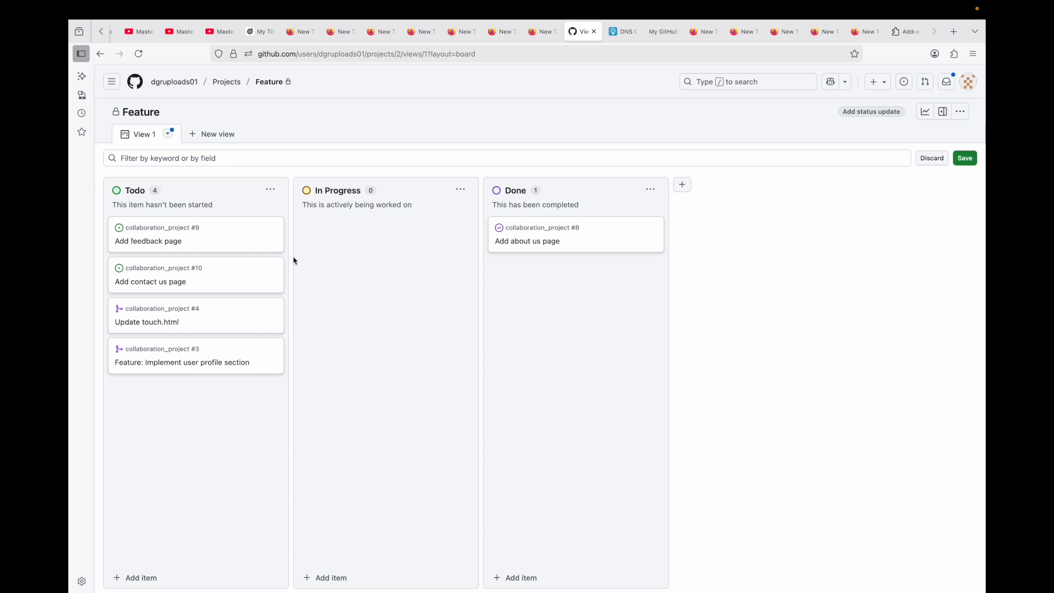
Switch the view to Table layout and start a new single-select field named "Priority".
{"action": "left_click", "coordinate": [168, 134]}
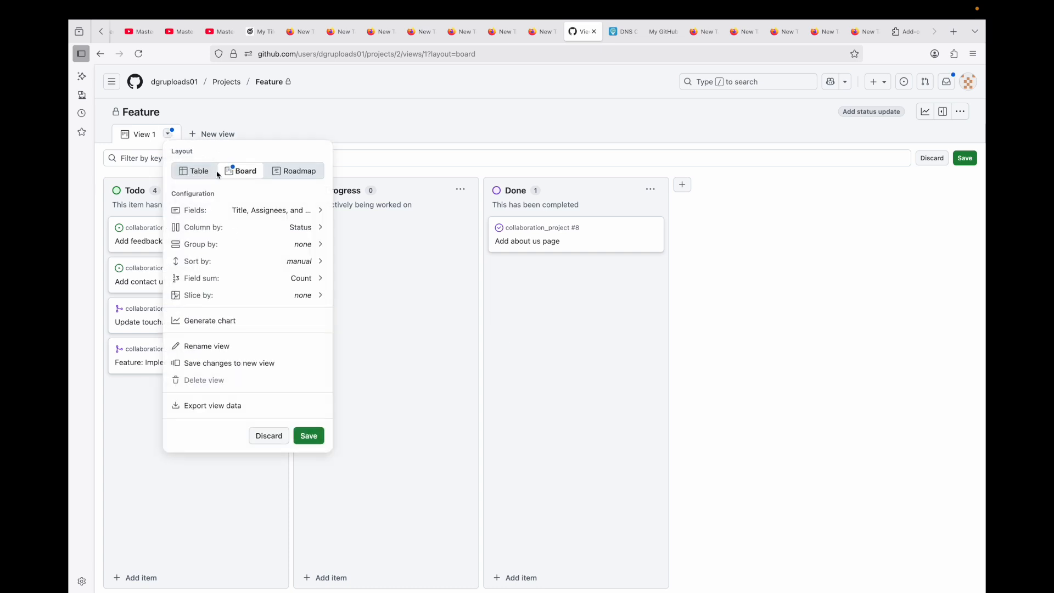
{"action": "left_click", "coordinate": [194, 170]}
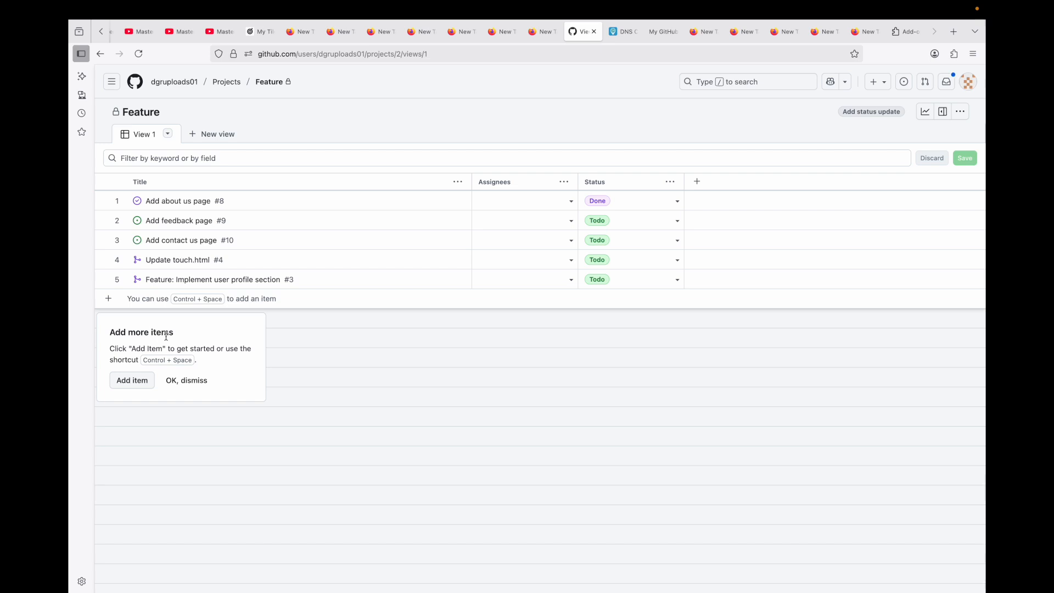
{"action": "left_click", "coordinate": [697, 181]}
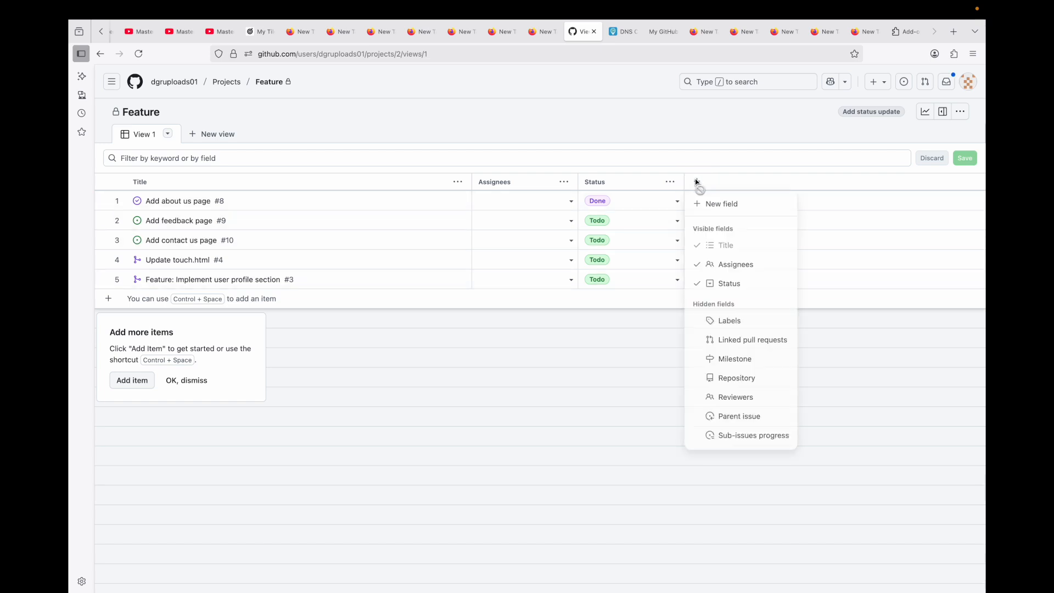
{"action": "left_click", "coordinate": [743, 206]}
{"action": "type", "text": "P"}
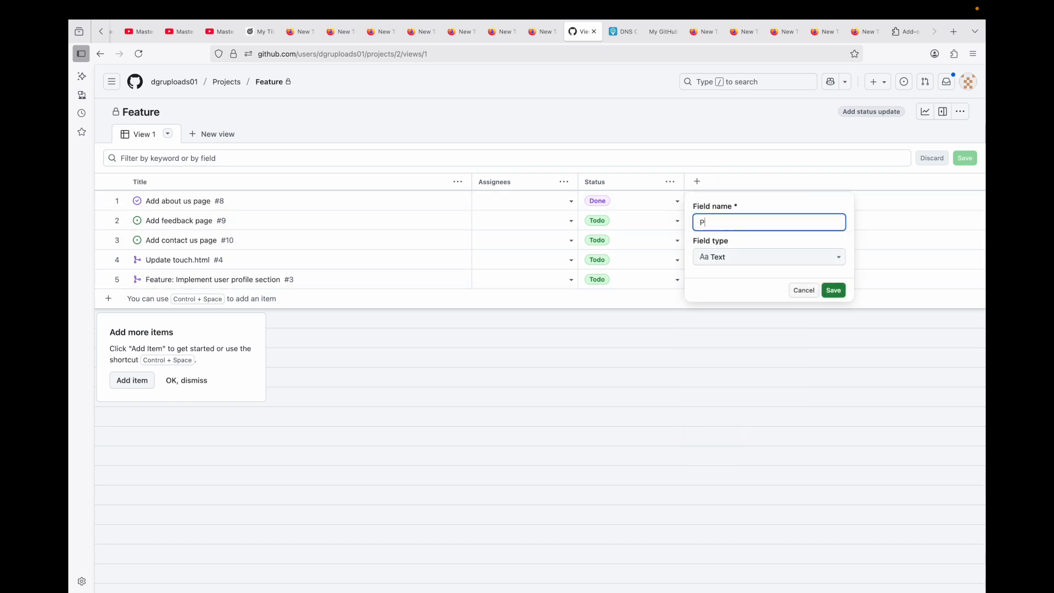
{"action": "type", "text": "riority"}
{"action": "left_click", "coordinate": [745, 252]}
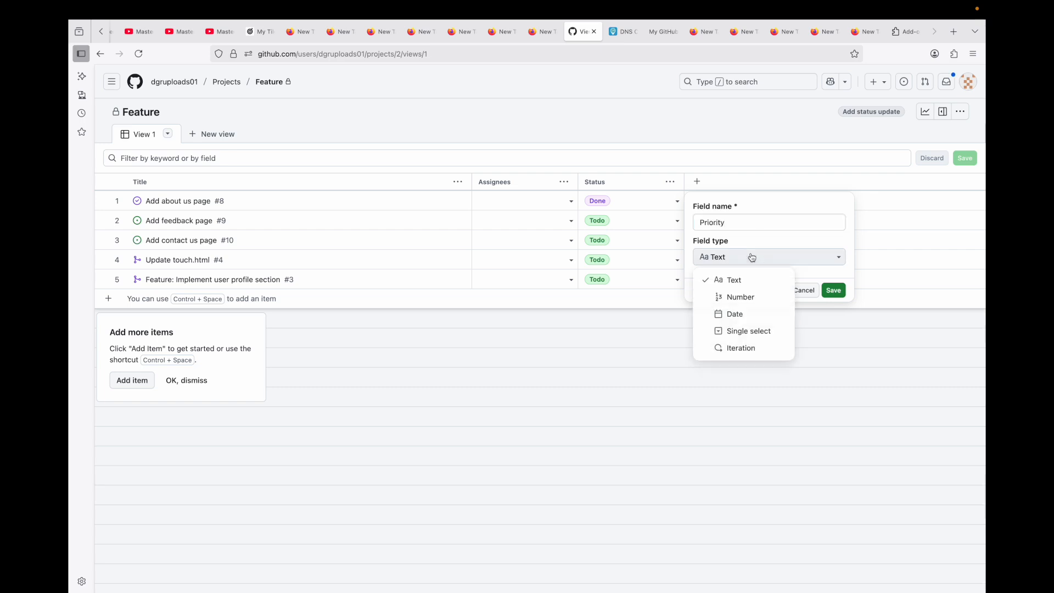
{"action": "left_click", "coordinate": [752, 333]}
{"action": "left_click", "coordinate": [754, 300]}
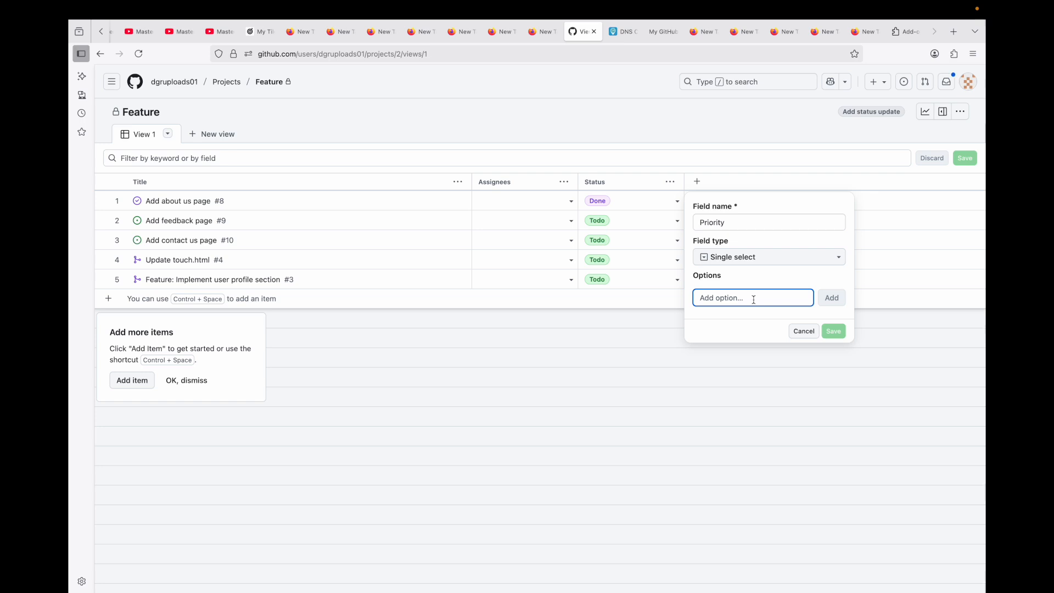
Add the options High and Medium to the Priority field, enter Low as another option, and save the field.
{"action": "type", "text": "High"}
{"action": "left_click", "coordinate": [832, 298]}
{"action": "left_click", "coordinate": [743, 329]}
{"action": "type", "text": "Medium"}
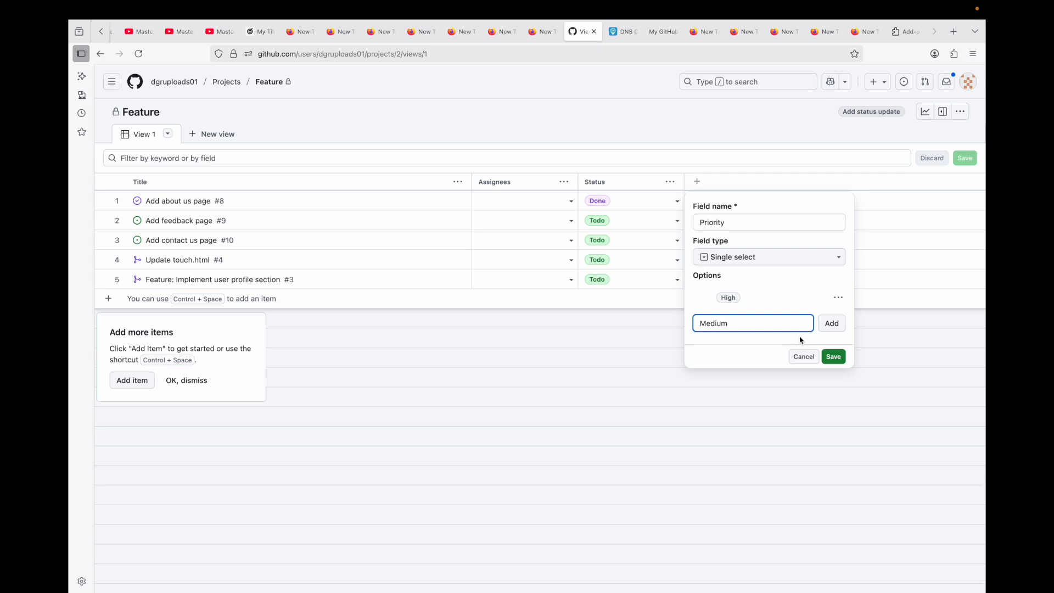
{"action": "left_click", "coordinate": [830, 324]}
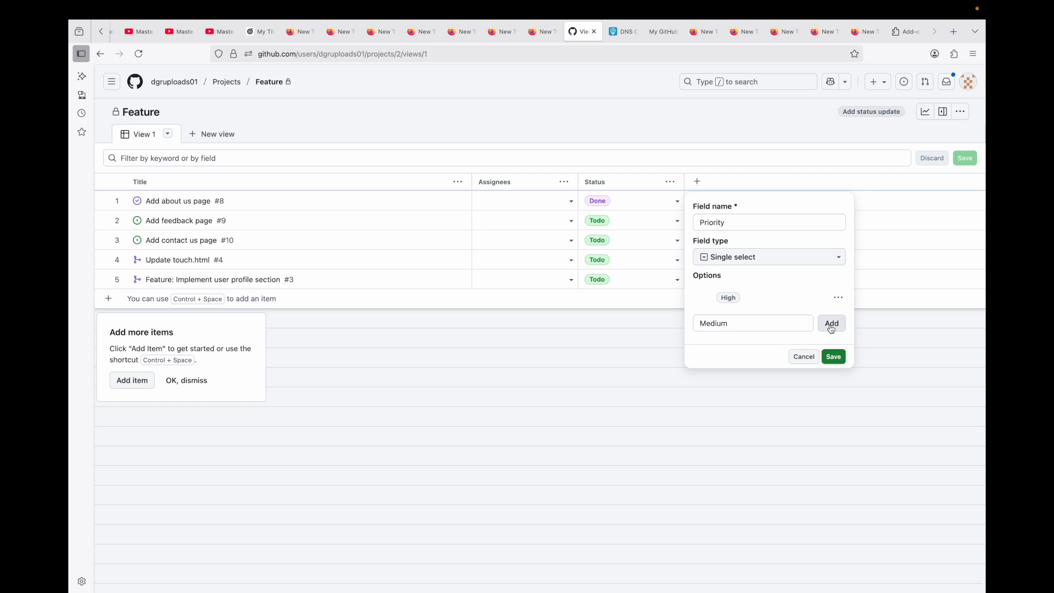
{"action": "left_click", "coordinate": [758, 349]}
{"action": "type", "text": "Low"}
{"action": "left_click", "coordinate": [833, 381]}
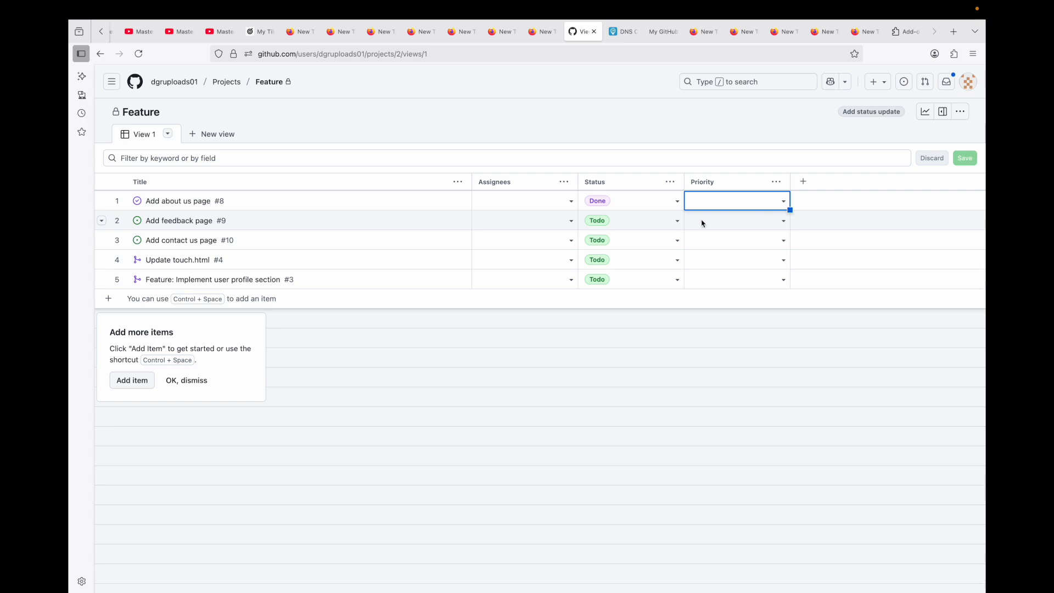
Set the priority of "Add about us page" to High, and of "Add feedback page" and "Add contact us page" to Medium.
{"action": "left_click", "coordinate": [784, 202]}
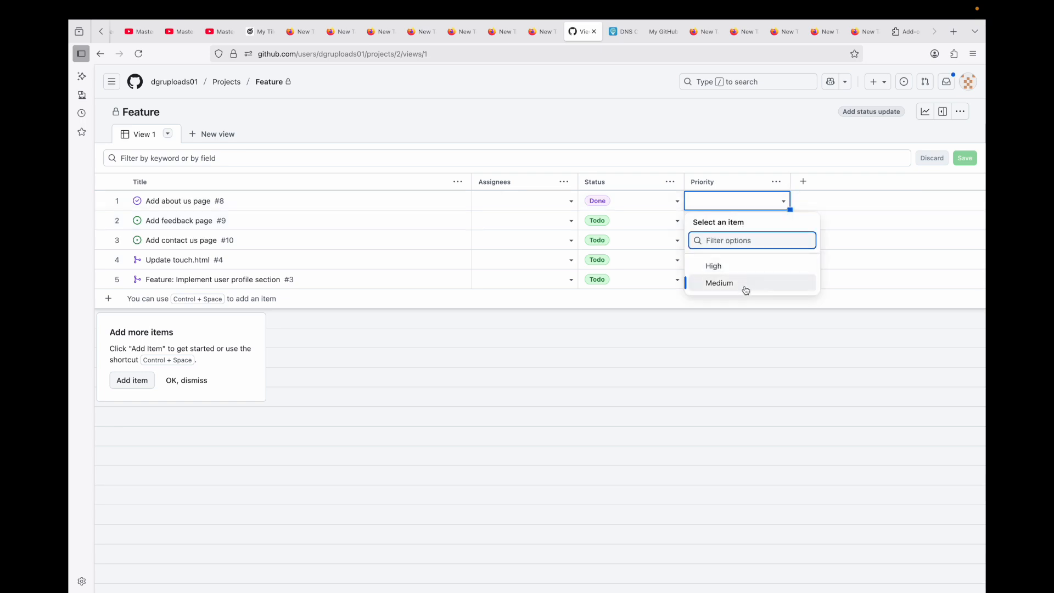
{"action": "left_click", "coordinate": [729, 268]}
{"action": "left_click", "coordinate": [753, 222]}
{"action": "left_click", "coordinate": [772, 222]}
{"action": "left_click", "coordinate": [720, 303]}
{"action": "left_click", "coordinate": [753, 254]}
{"action": "left_click", "coordinate": [750, 238]}
{"action": "left_click", "coordinate": [783, 243]}
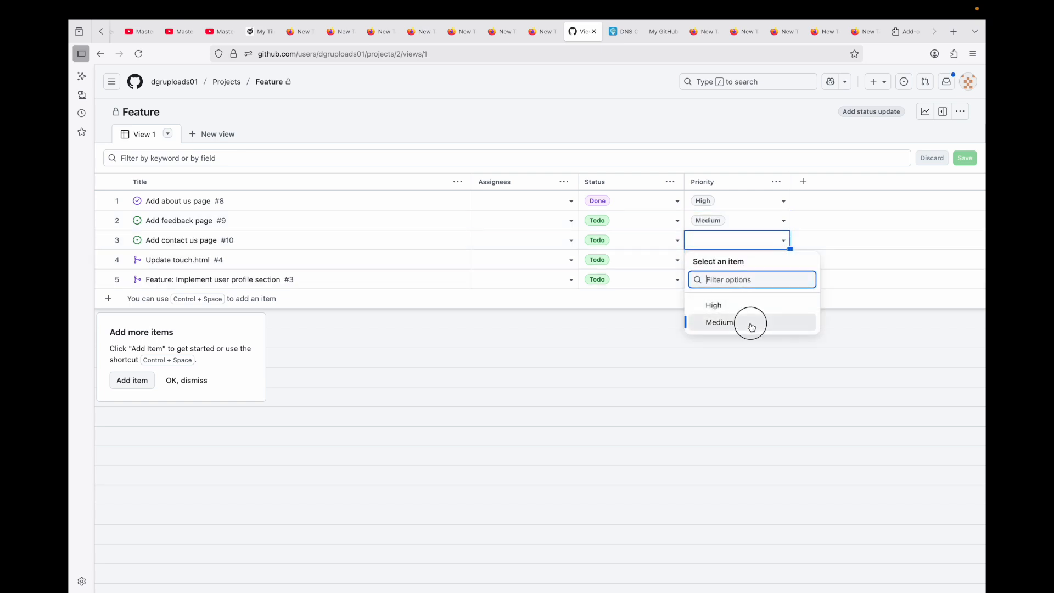
{"action": "left_click", "coordinate": [736, 323]}
Set the priority of the pull requests "Update touch.html" and "Feature: Implement user profile section" to High.
{"action": "left_click", "coordinate": [768, 263]}
{"action": "left_click", "coordinate": [784, 261]}
{"action": "left_click", "coordinate": [748, 324]}
{"action": "left_click", "coordinate": [761, 282]}
{"action": "left_click", "coordinate": [785, 281]}
{"action": "left_click", "coordinate": [736, 340]}
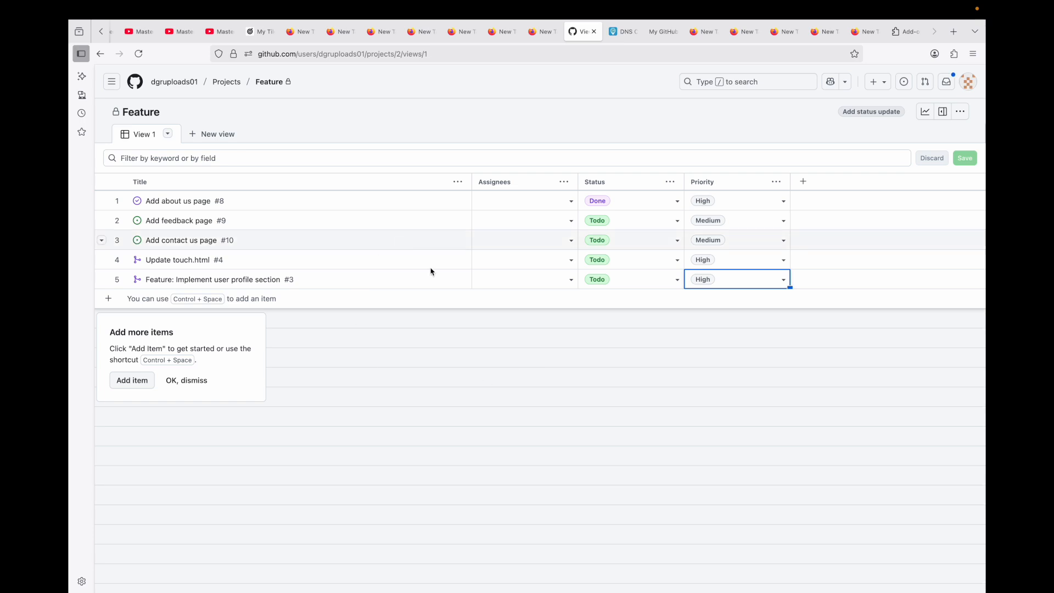
Switch the project view to Roadmap layout.
{"action": "left_click", "coordinate": [172, 133]}
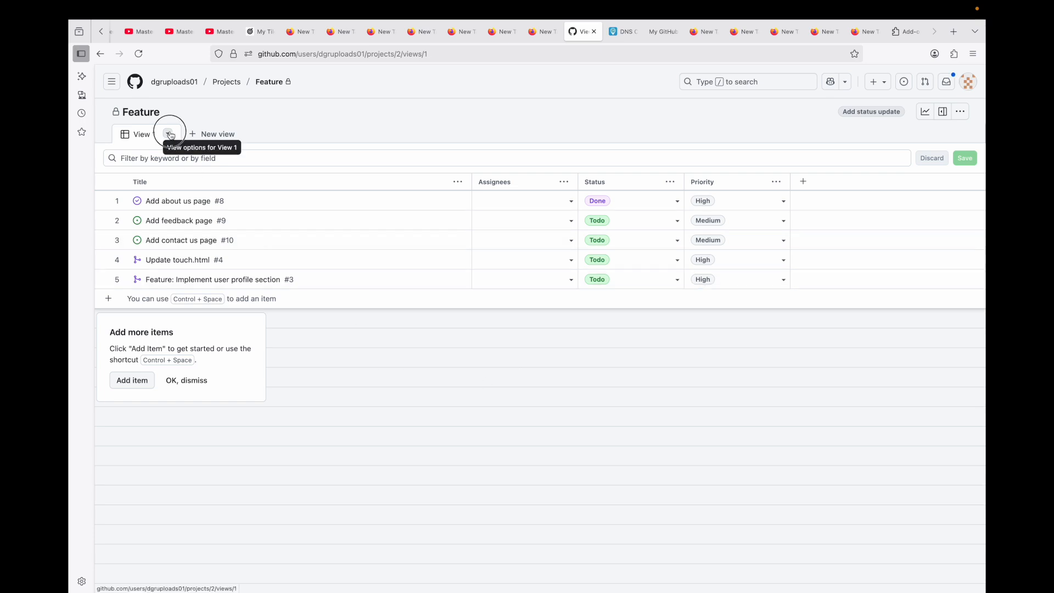
{"action": "left_click", "coordinate": [169, 134]}
{"action": "left_click", "coordinate": [306, 170]}
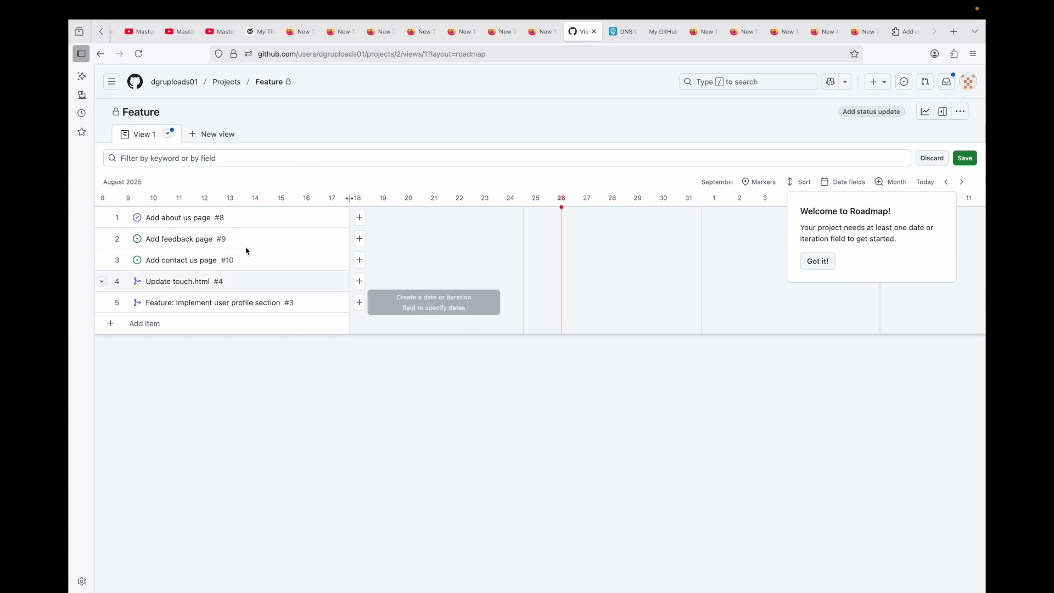
Switch the view to Board layout and move the "Update touch.html" card from Todo to Done.
{"action": "left_click", "coordinate": [168, 133]}
{"action": "left_click", "coordinate": [241, 171]}
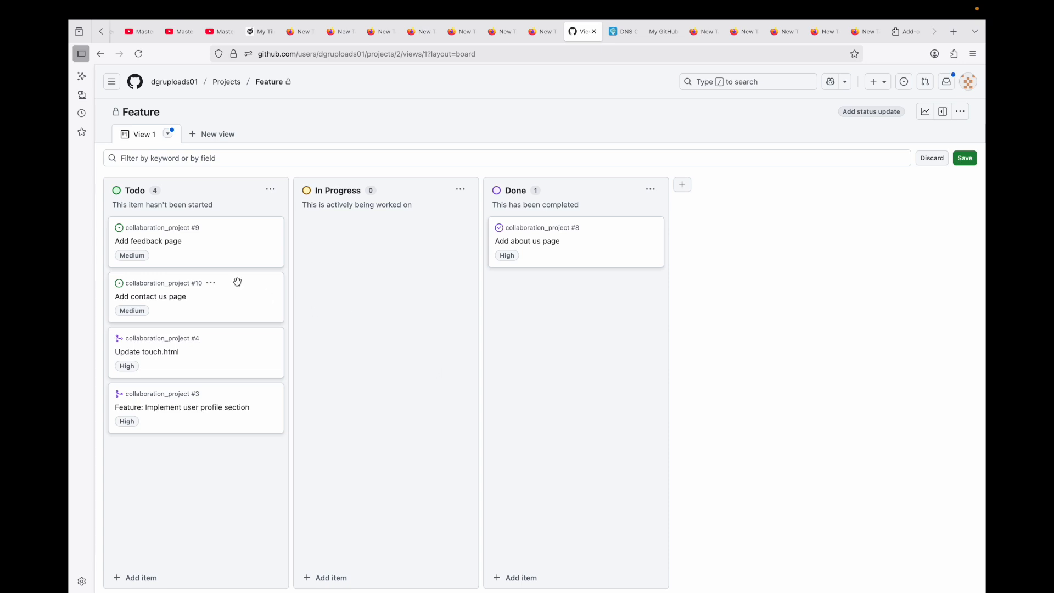
{"action": "left_click", "coordinate": [162, 356]}
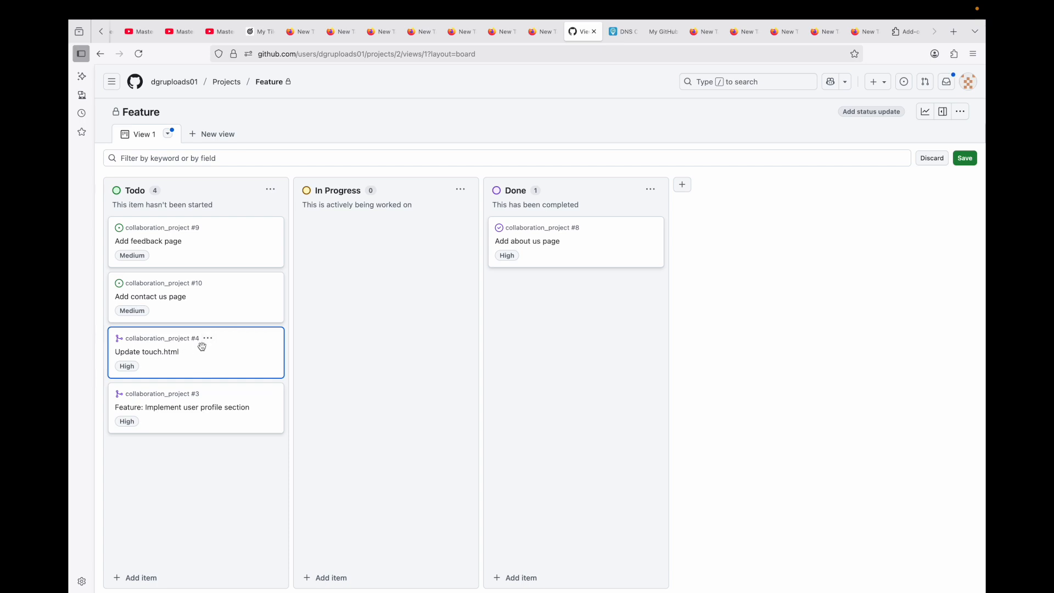
{"action": "left_click", "coordinate": [315, 341]}
{"action": "left_click_drag", "start_coordinate": [314, 342], "coordinate": [571, 346]}
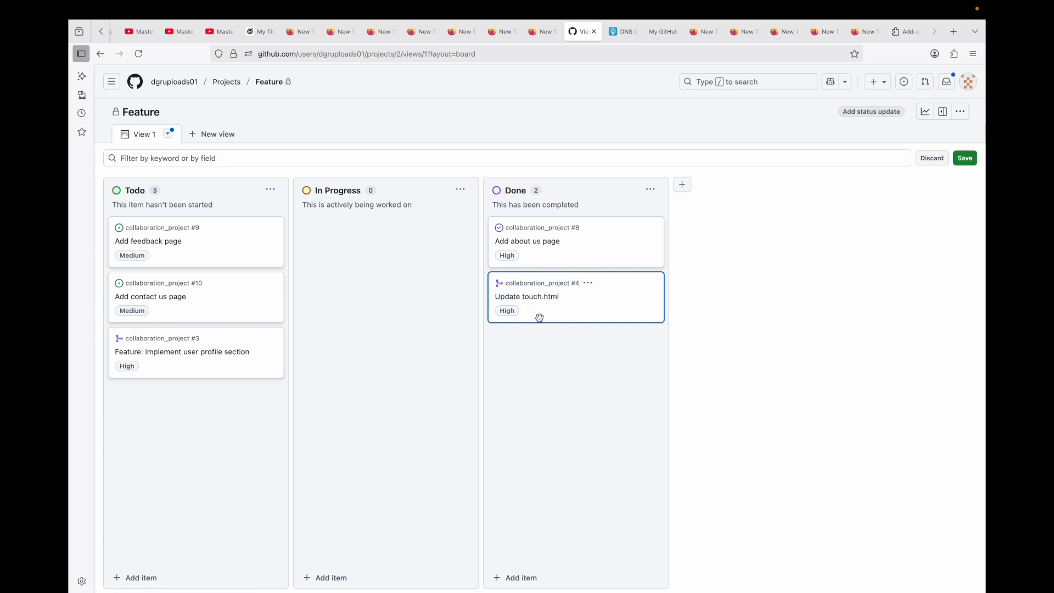
Open the collaboration_project repository in a new browser tab and view its pull requests alongside the project board.
{"action": "middle_click", "coordinate": [136, 85]}
{"action": "left_click", "coordinate": [624, 31]}
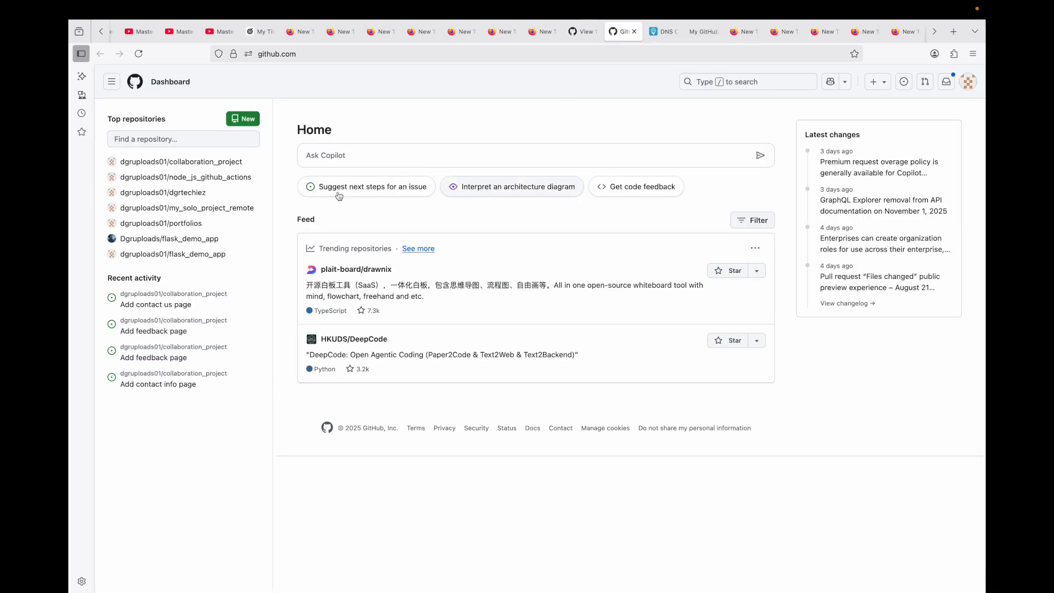
{"action": "left_click", "coordinate": [199, 163]}
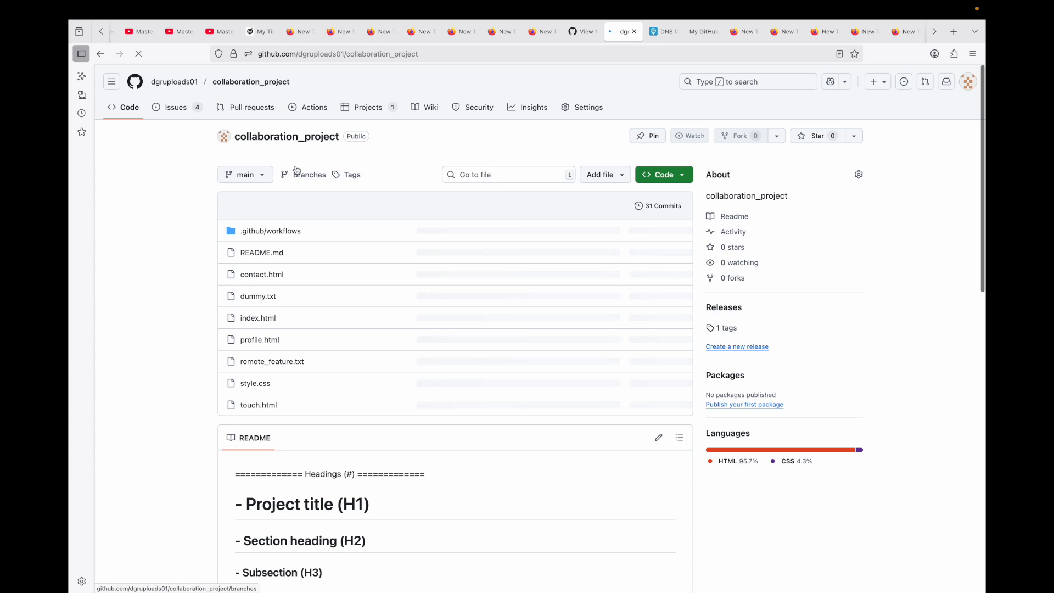
{"action": "left_click", "coordinate": [236, 109]}
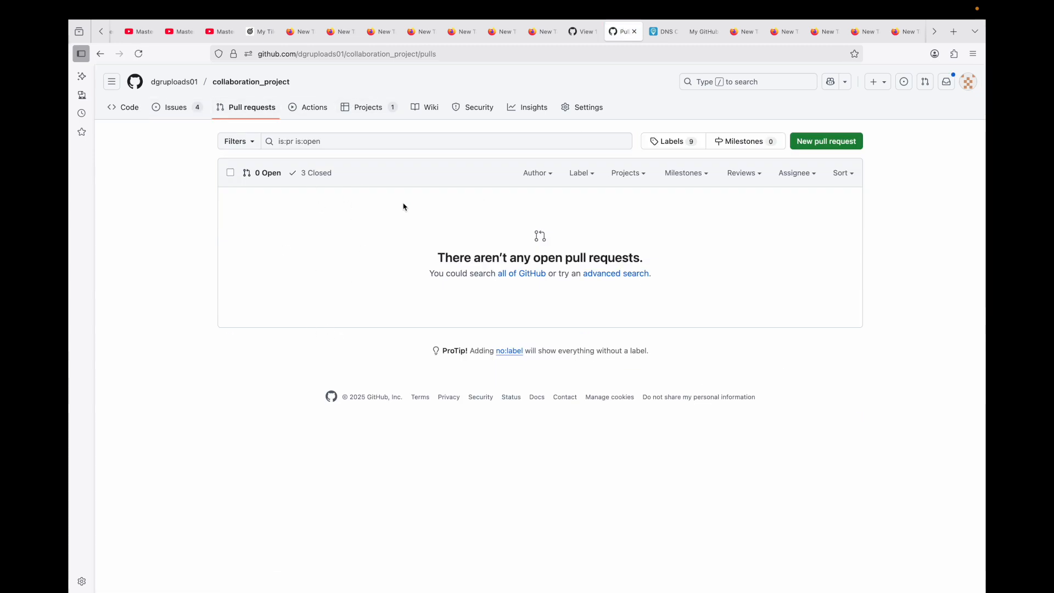
{"action": "left_click", "coordinate": [587, 32]}
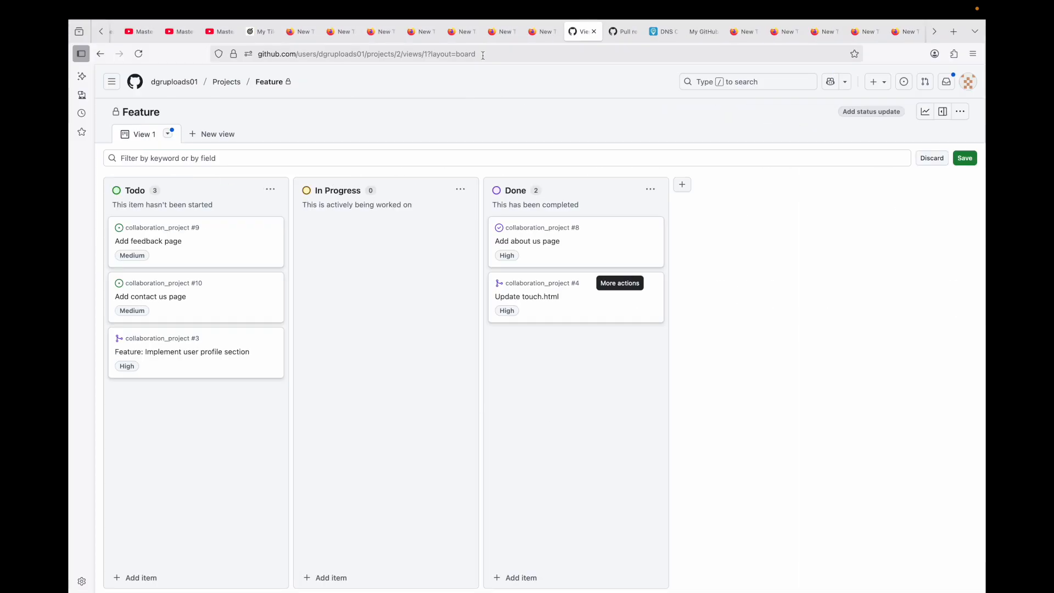
{"action": "left_click", "coordinate": [625, 32]}
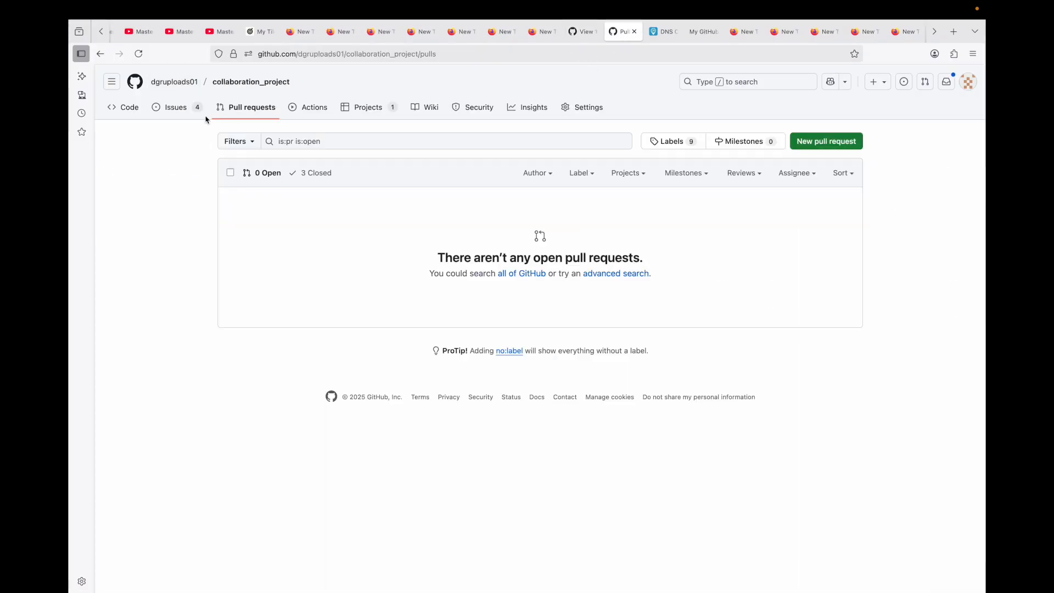
Start a new milestone in collaboration_project with the title "v1.0.0 Release".
{"action": "left_click", "coordinate": [174, 108]}
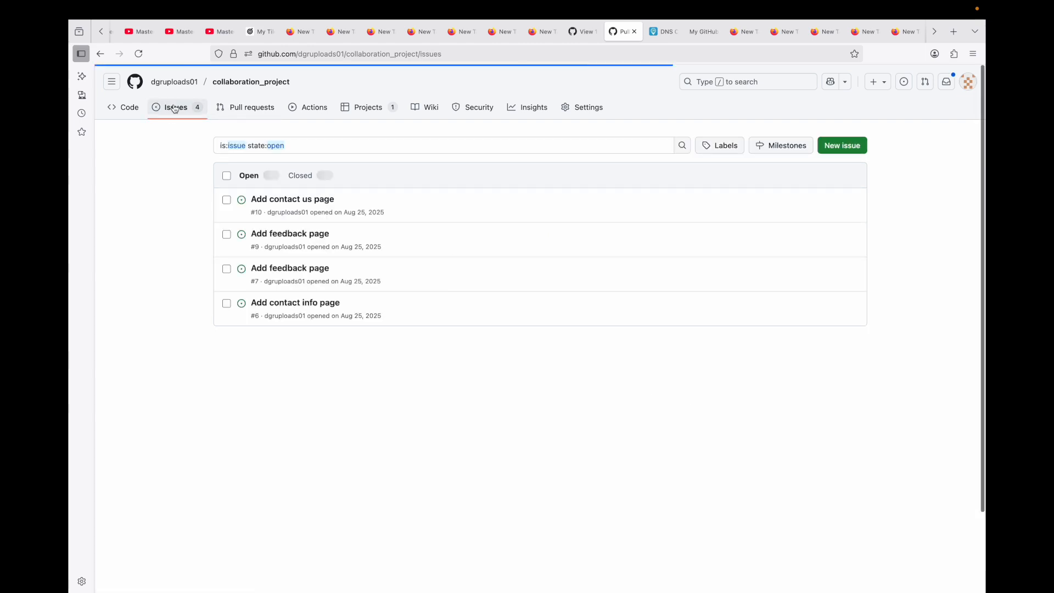
{"action": "left_click", "coordinate": [789, 148]}
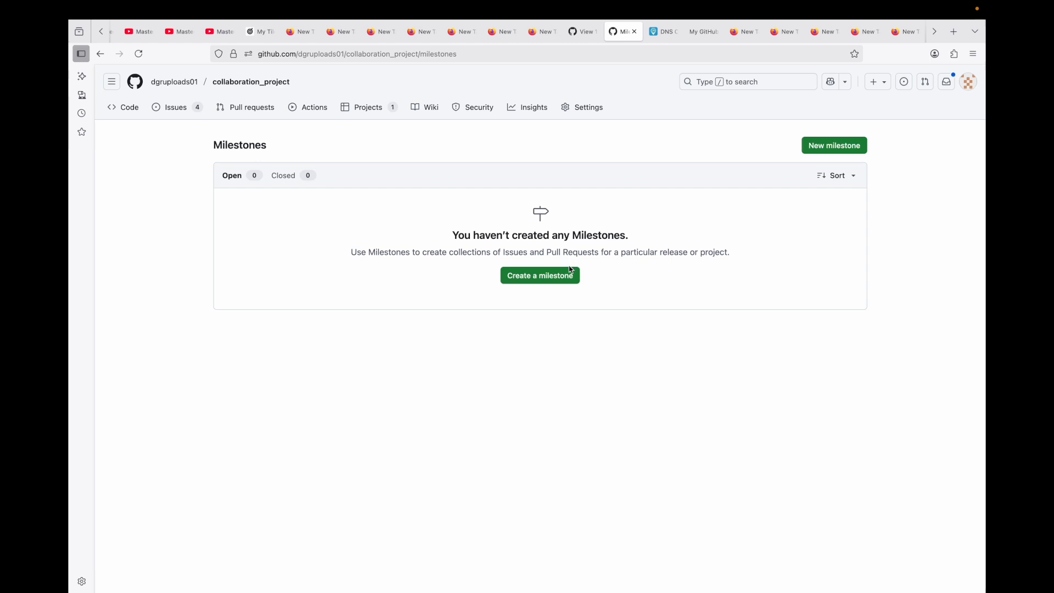
{"action": "left_click", "coordinate": [550, 275]}
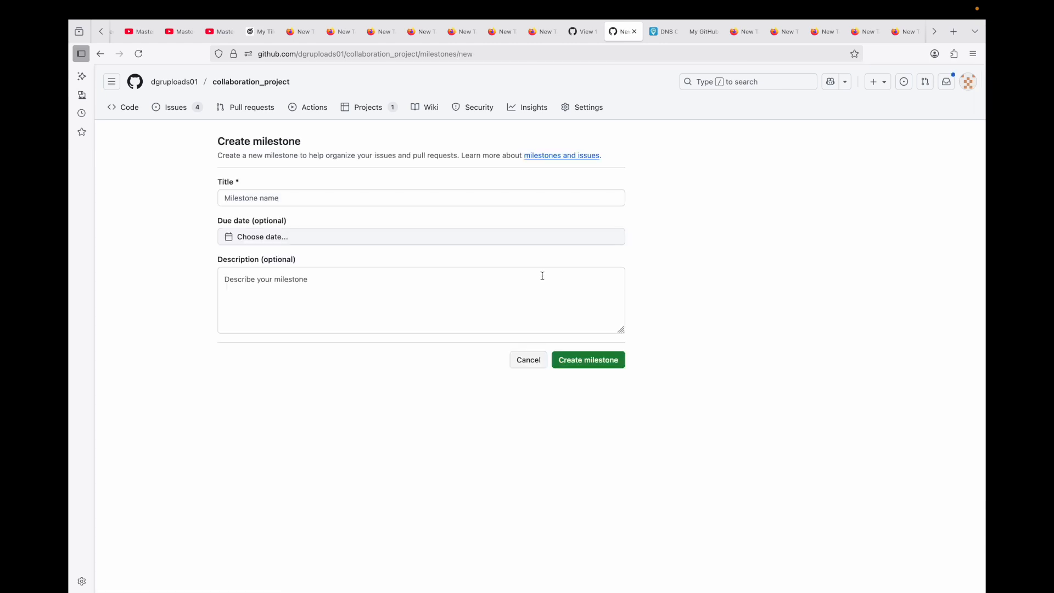
{"action": "left_click", "coordinate": [271, 197]}
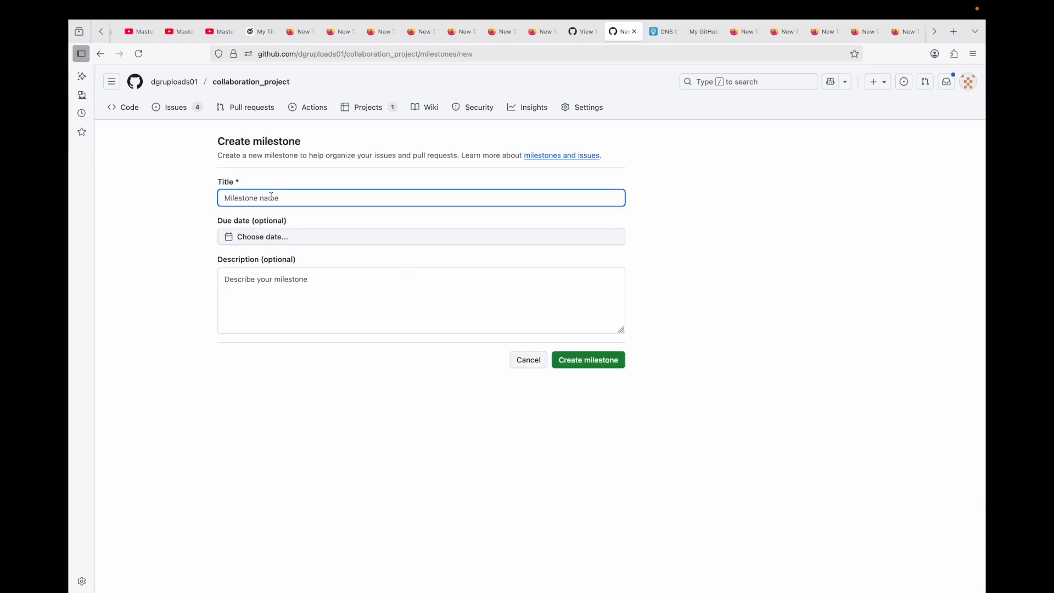
{"action": "type", "text": "V1"}
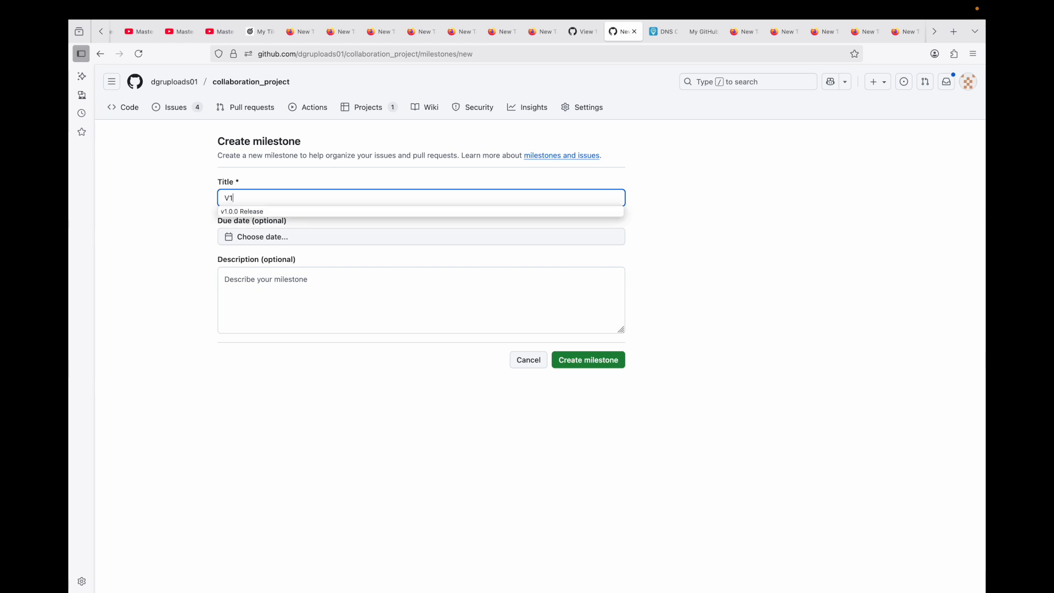
{"action": "type", "text": "."}
{"action": "key", "text": "Down"}
{"action": "key", "text": "Return"}
Copy the title "v1.0.0 Release" into the milestone's description and create the milestone without a due date.
{"action": "key", "text": "super+a"}
{"action": "key", "text": "super+c"}
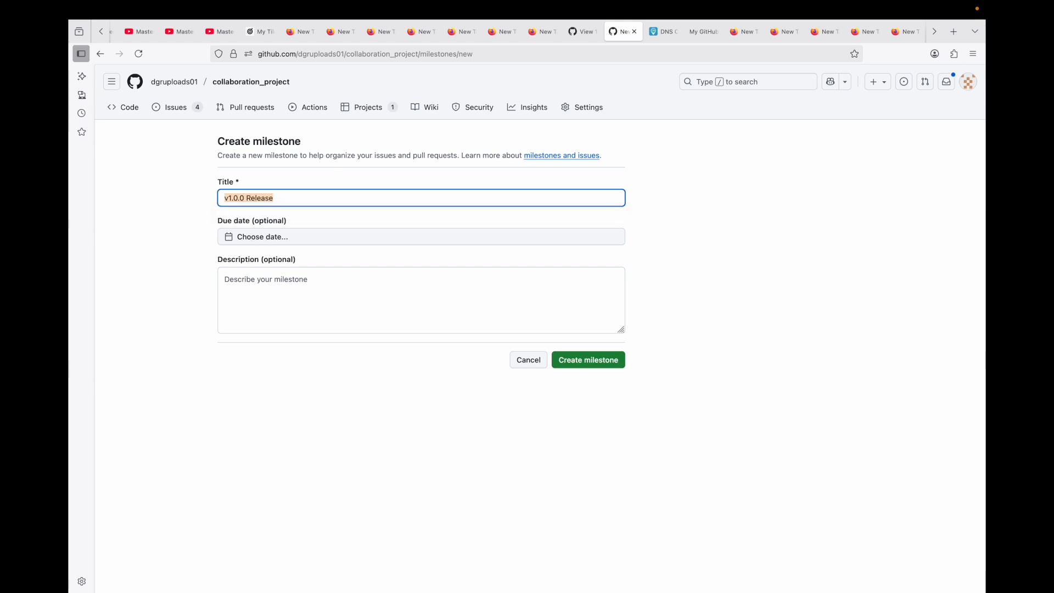
{"action": "left_click", "coordinate": [254, 246]}
{"action": "left_click", "coordinate": [184, 226]}
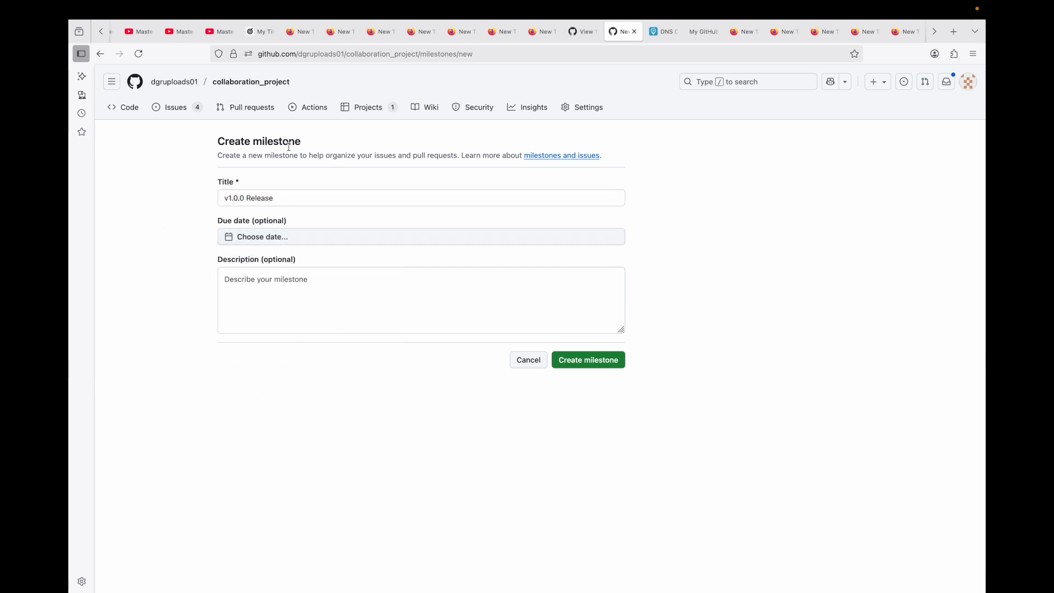
{"action": "left_click", "coordinate": [286, 297]}
{"action": "key", "text": "super+v"}
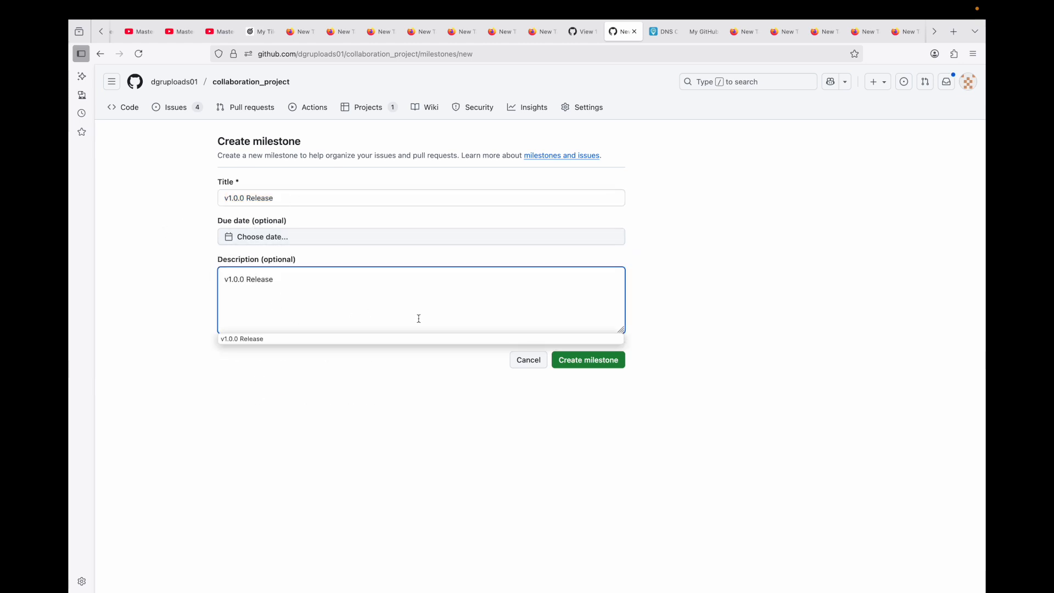
{"action": "left_click", "coordinate": [592, 363]}
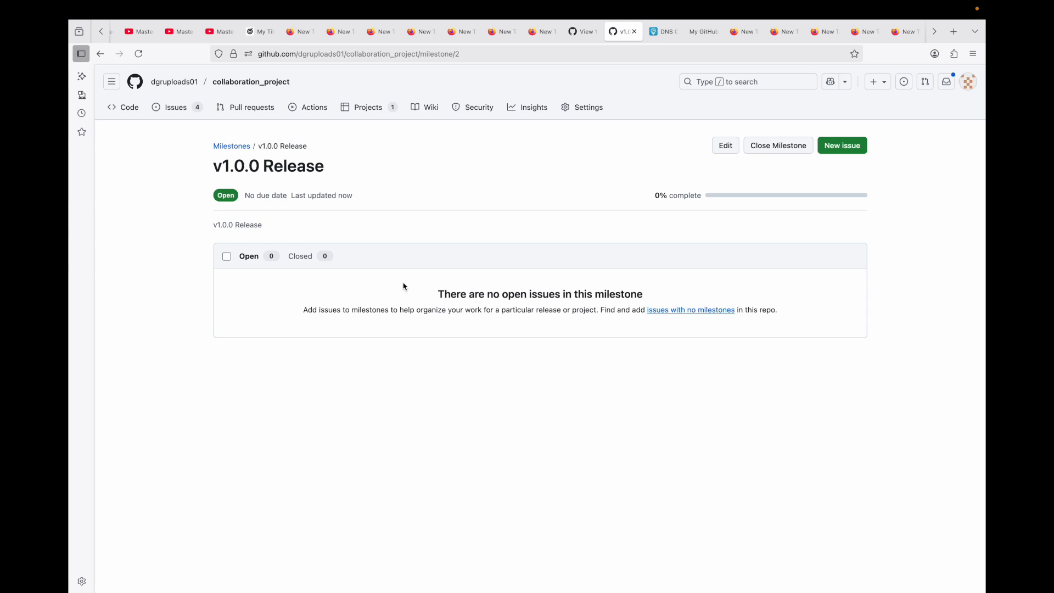
Open a blank new issue in collaboration_project and view its available milestone choices.
{"action": "left_click", "coordinate": [186, 111]}
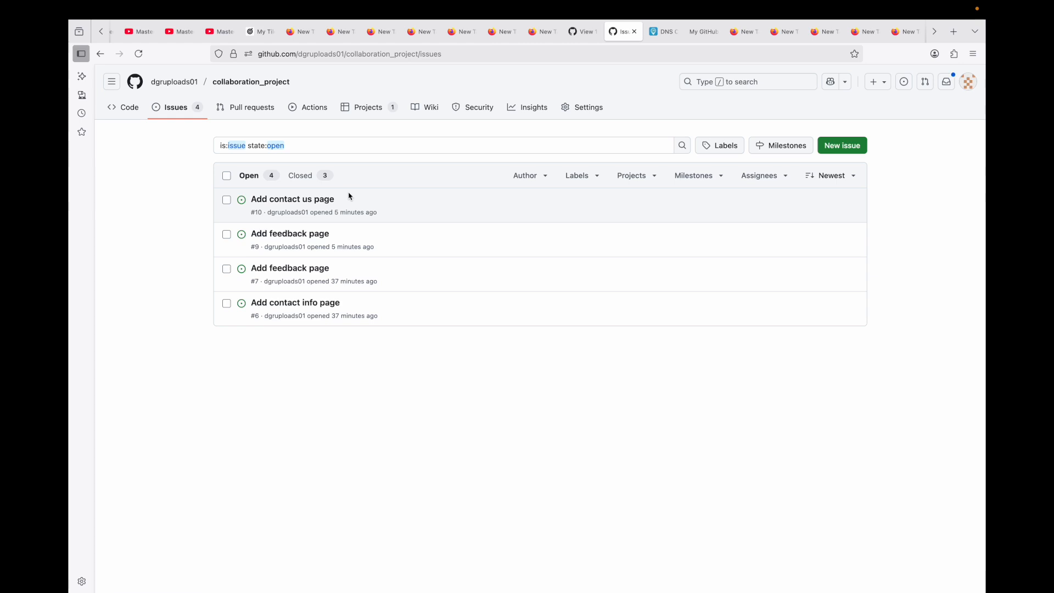
{"action": "left_click", "coordinate": [834, 146]}
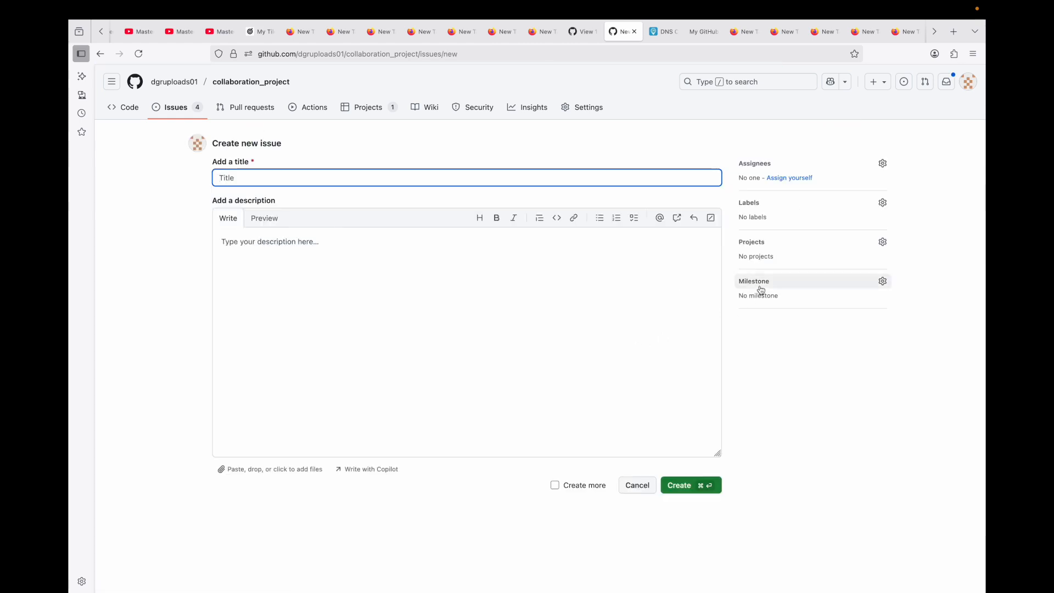
{"action": "left_click", "coordinate": [760, 286]}
{"action": "left_click", "coordinate": [788, 394]}
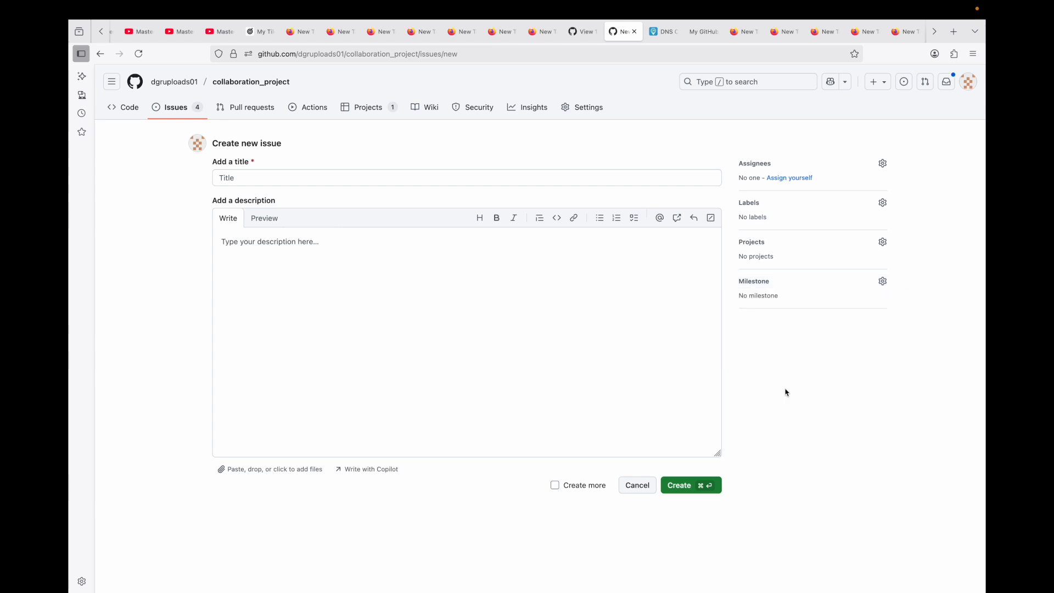
Start a new pull request in collaboration_project comparing the feature/stash_demo branch against main.
{"action": "left_click", "coordinate": [248, 114]}
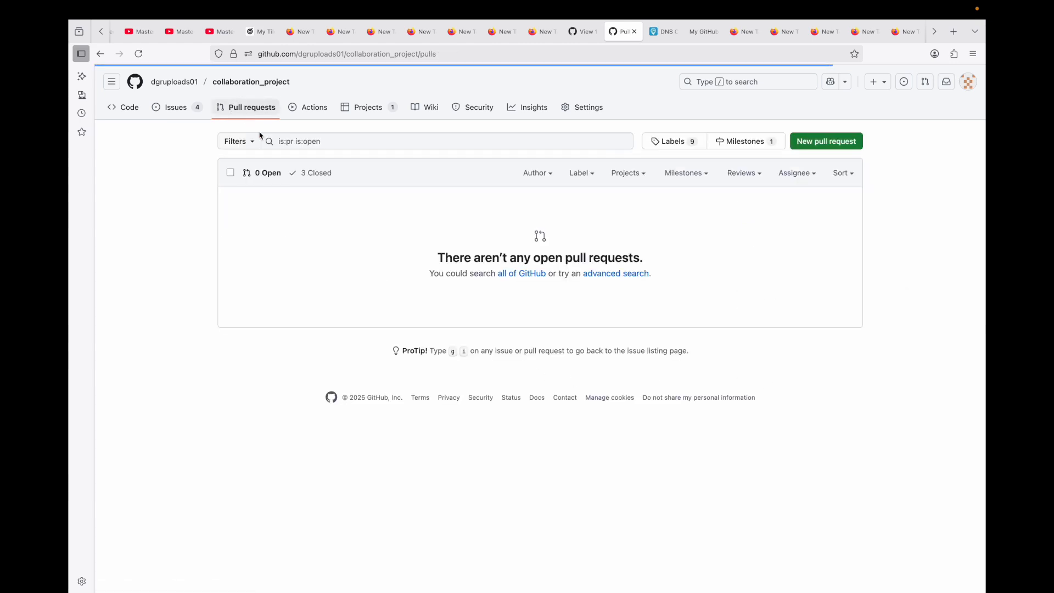
{"action": "left_click", "coordinate": [825, 141]}
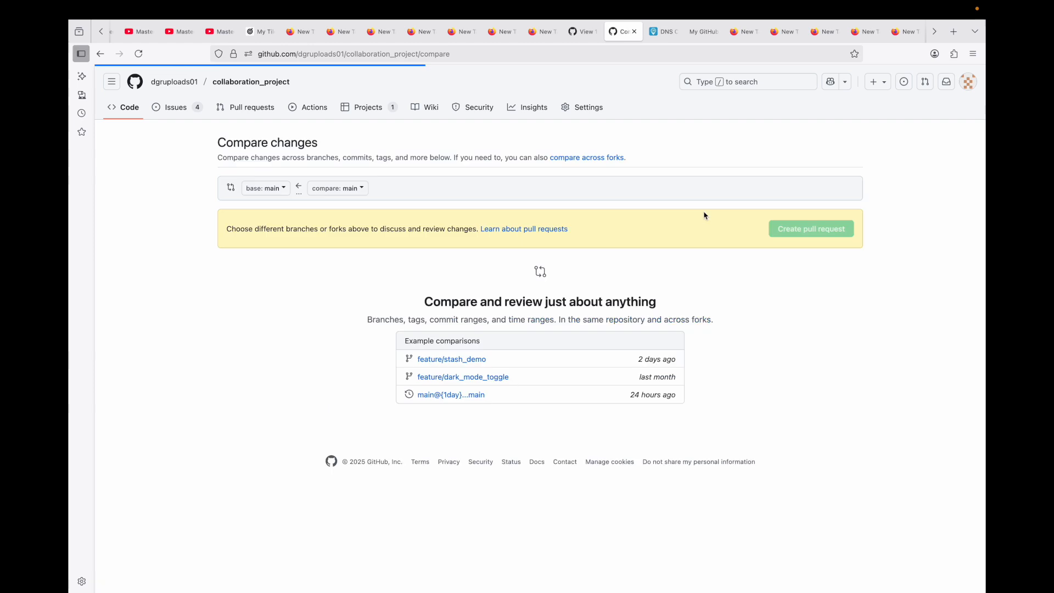
{"action": "left_click", "coordinate": [471, 378]}
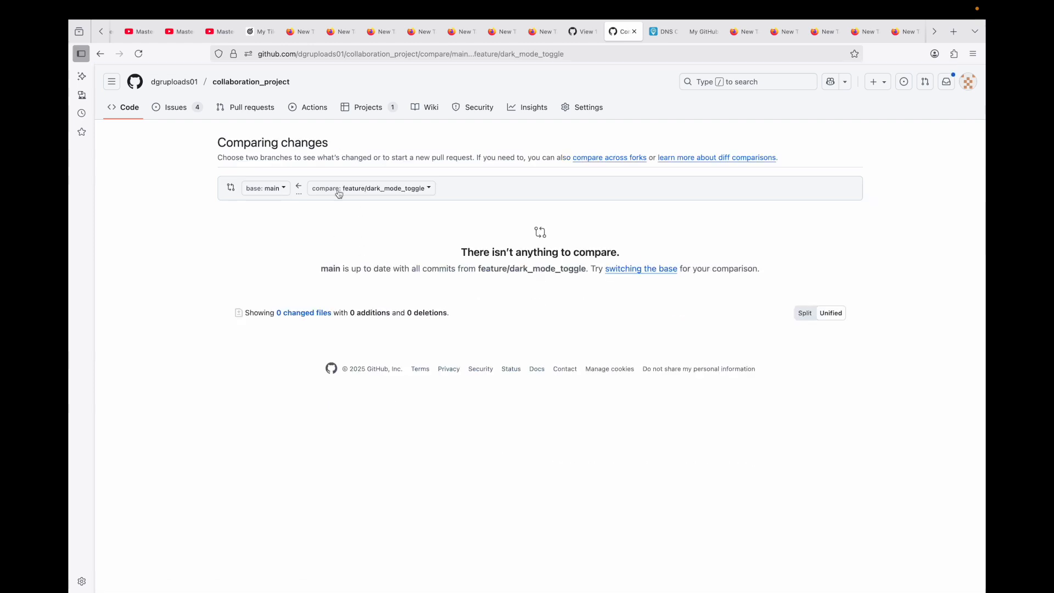
{"action": "left_click", "coordinate": [375, 190]}
{"action": "left_click", "coordinate": [396, 307]}
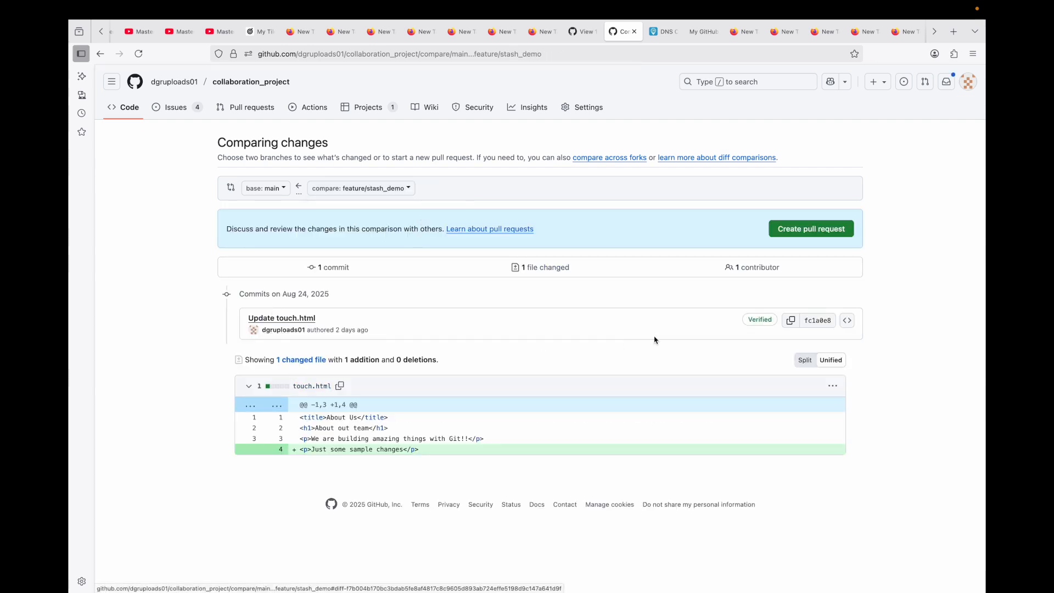
Create the "Update touch.html" pull request with the v1.0.0 Release milestone assigned and review its page.
{"action": "left_click", "coordinate": [796, 231]}
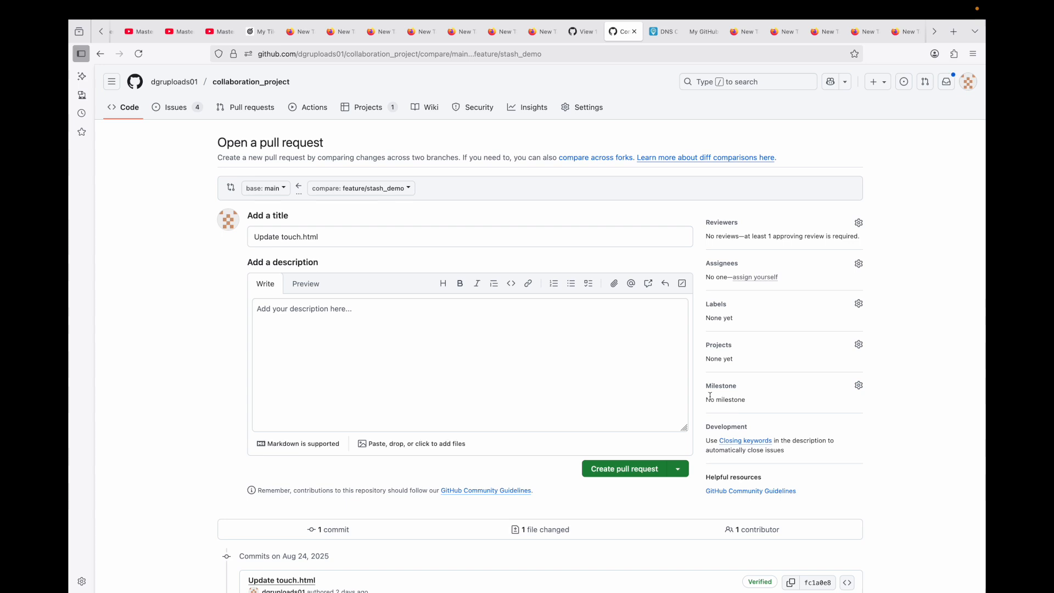
{"action": "left_click", "coordinate": [728, 390]}
{"action": "left_click", "coordinate": [755, 470]}
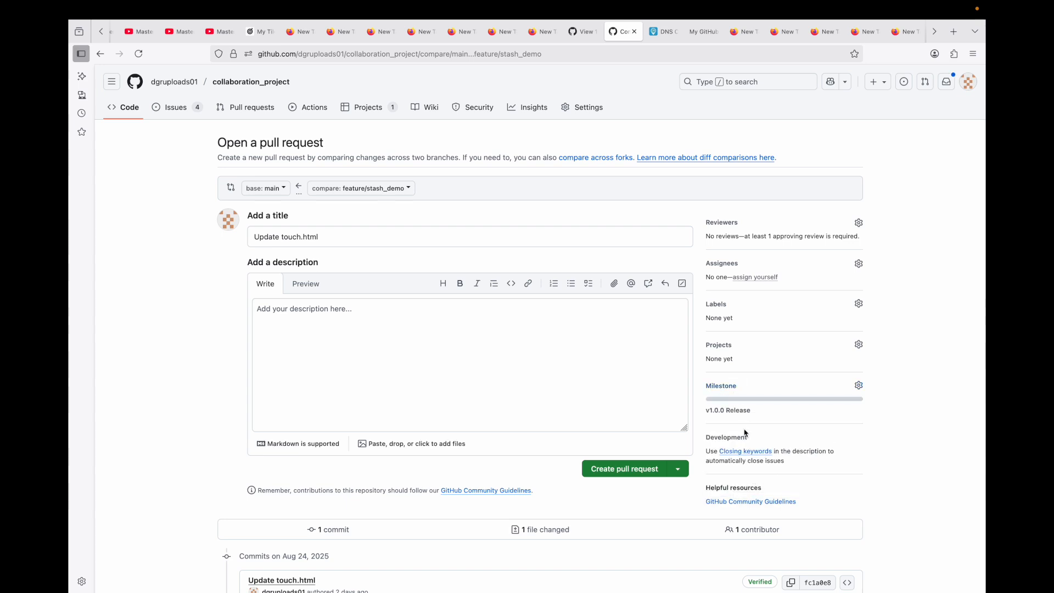
{"action": "left_click", "coordinate": [614, 472]}
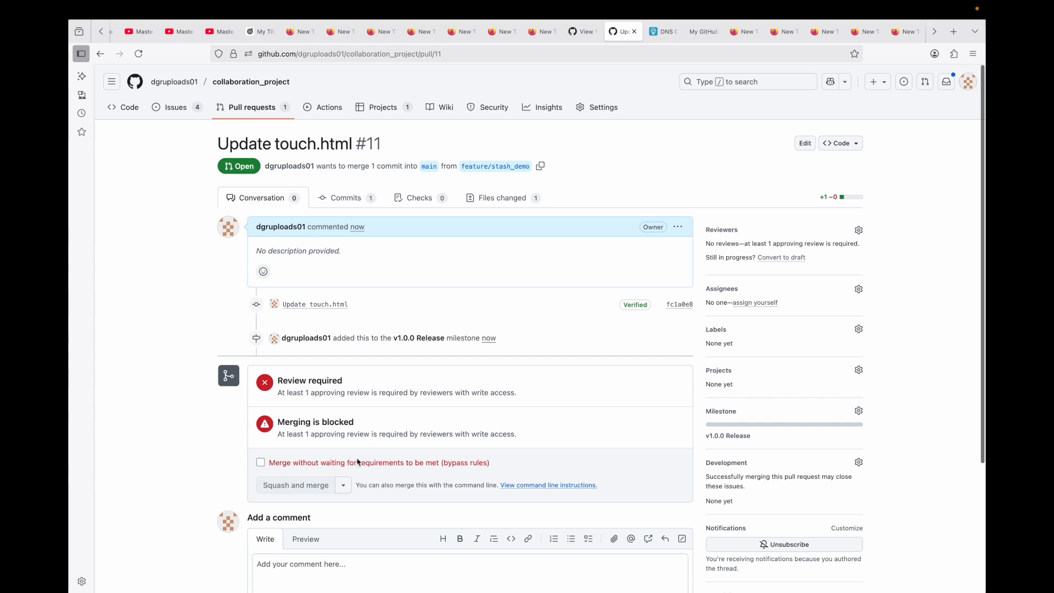
{"action": "scroll", "coordinate": [382, 448], "scroll_direction": "down", "scroll_amount": 3}
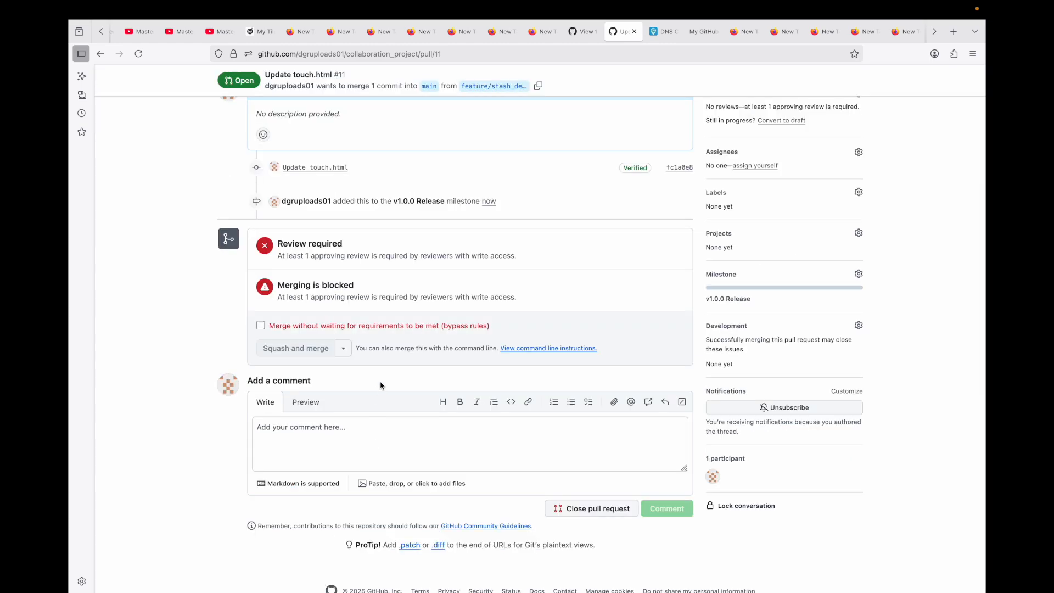
{"action": "scroll", "coordinate": [381, 386], "scroll_direction": "up", "scroll_amount": 3}
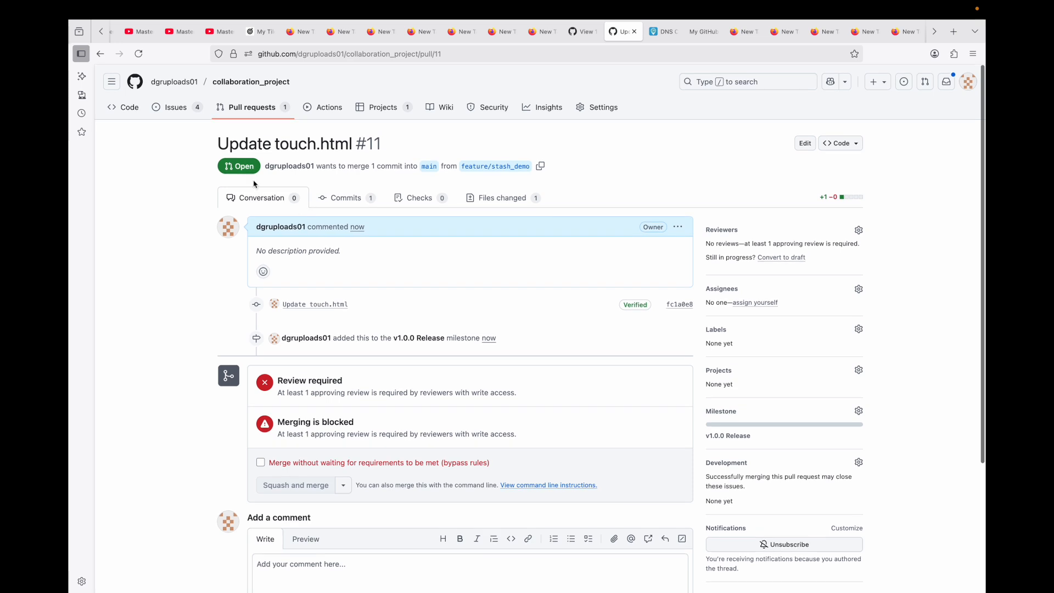
View the repository's milestones and examine the progress of v1.0.0 Release.
{"action": "left_click", "coordinate": [185, 110]}
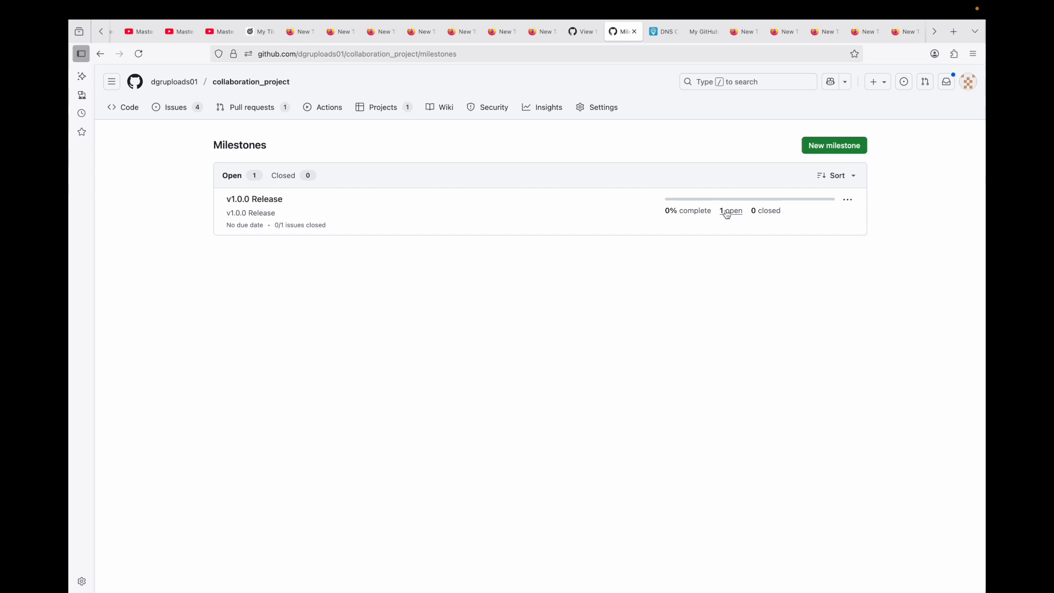
{"action": "left_click_drag", "start_coordinate": [661, 201], "coordinate": [765, 203]}
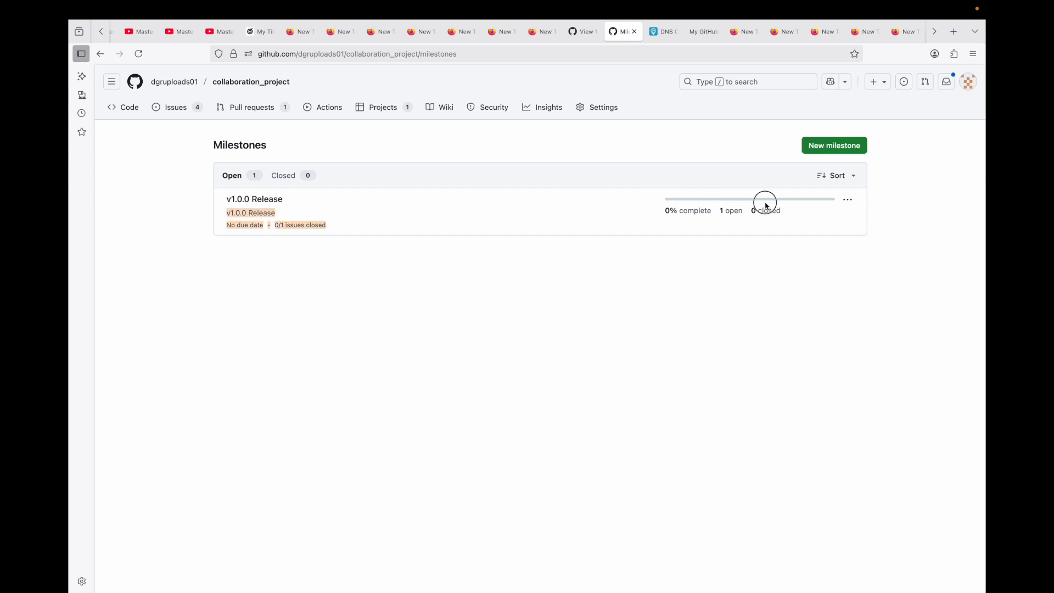
{"action": "left_click", "coordinate": [747, 305]}
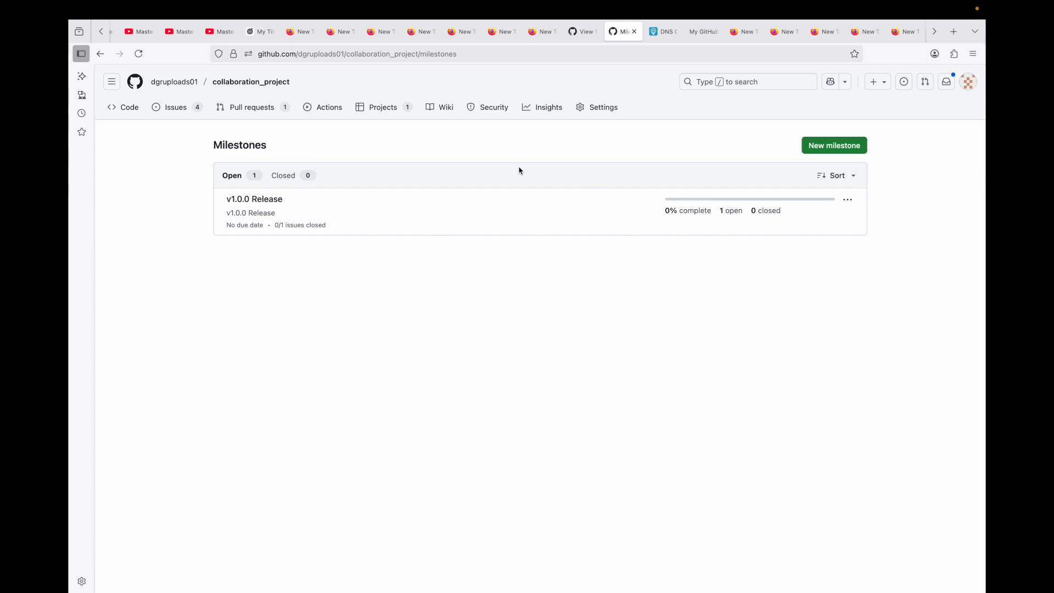
Switch to the Feature board's browser tab and open the repository's "Update touch.html" pull request #11 there.
{"action": "left_click", "coordinate": [583, 32]}
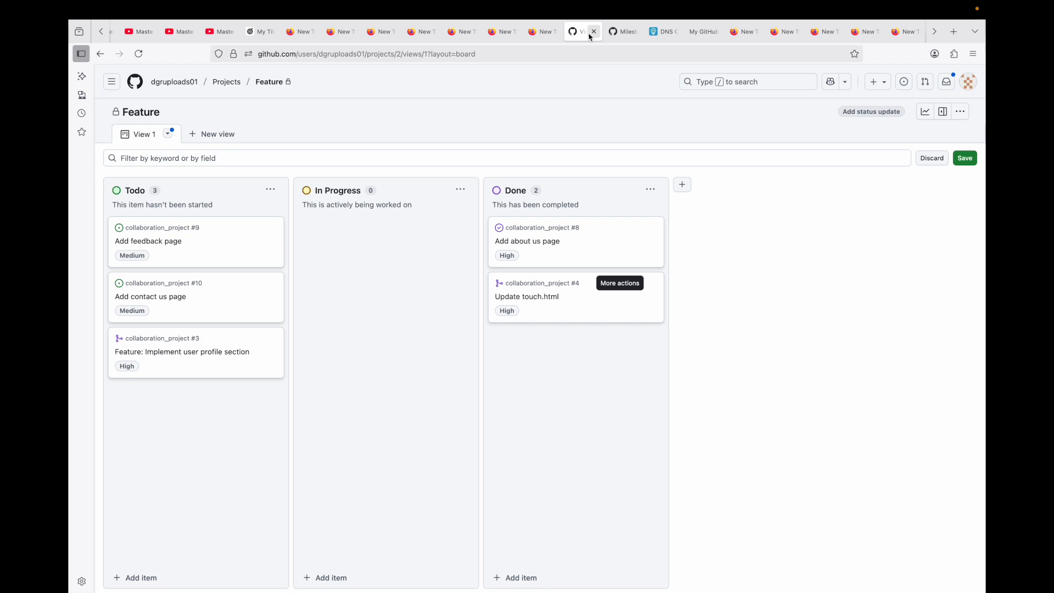
{"action": "left_click", "coordinate": [139, 87]}
{"action": "left_click", "coordinate": [206, 165]}
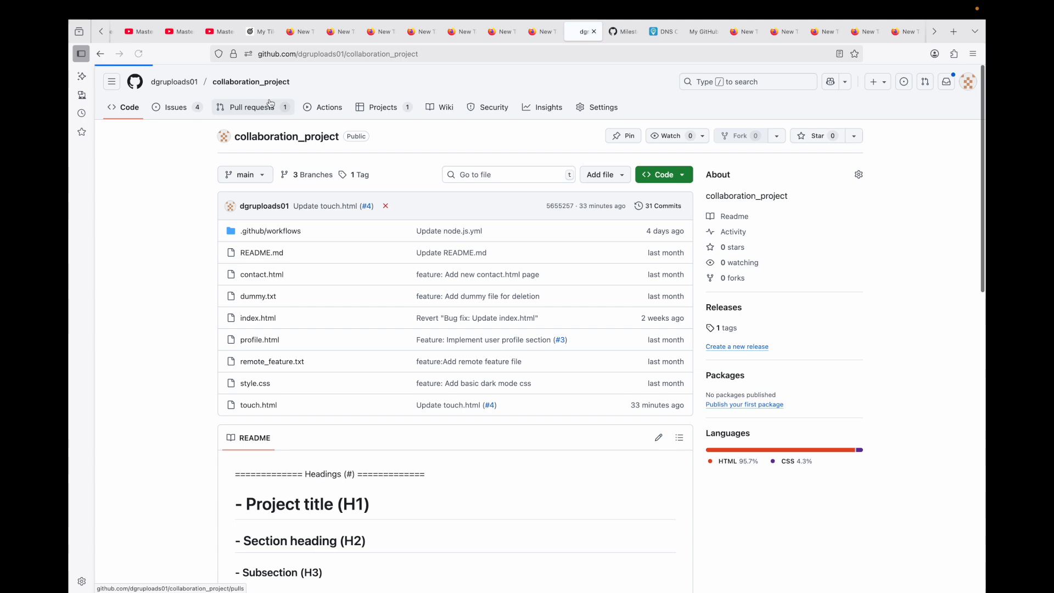
{"action": "left_click", "coordinate": [270, 105]}
{"action": "left_click", "coordinate": [304, 203]}
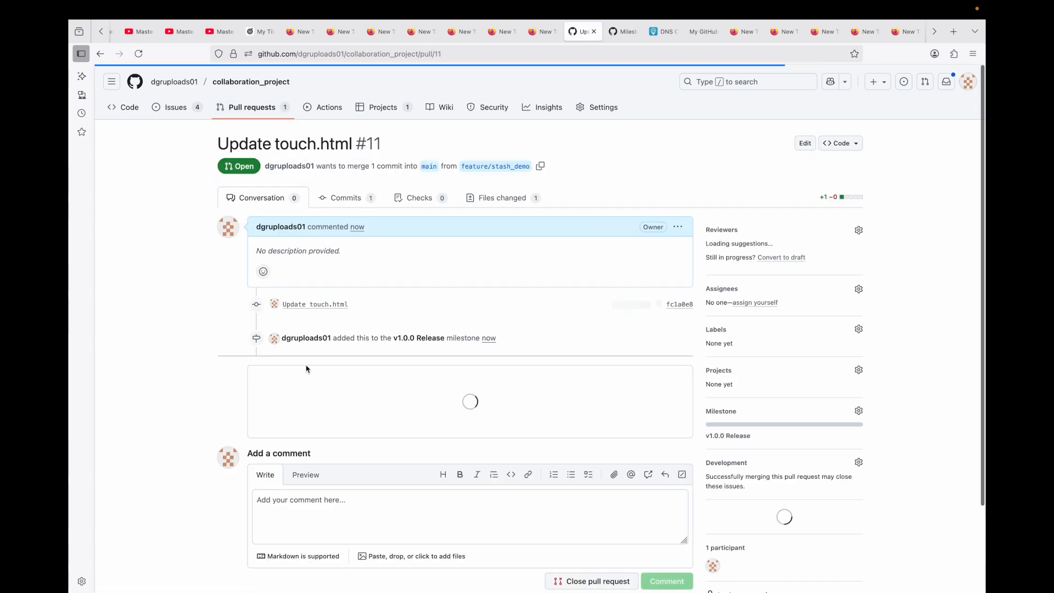
Merge the "Update touch.html" pull request into main, bypassing the required review rules.
{"action": "scroll", "coordinate": [312, 363], "scroll_direction": "down", "scroll_amount": 4}
{"action": "left_click", "coordinate": [299, 340]}
{"action": "left_click", "coordinate": [382, 363]}
{"action": "left_click", "coordinate": [395, 432]}
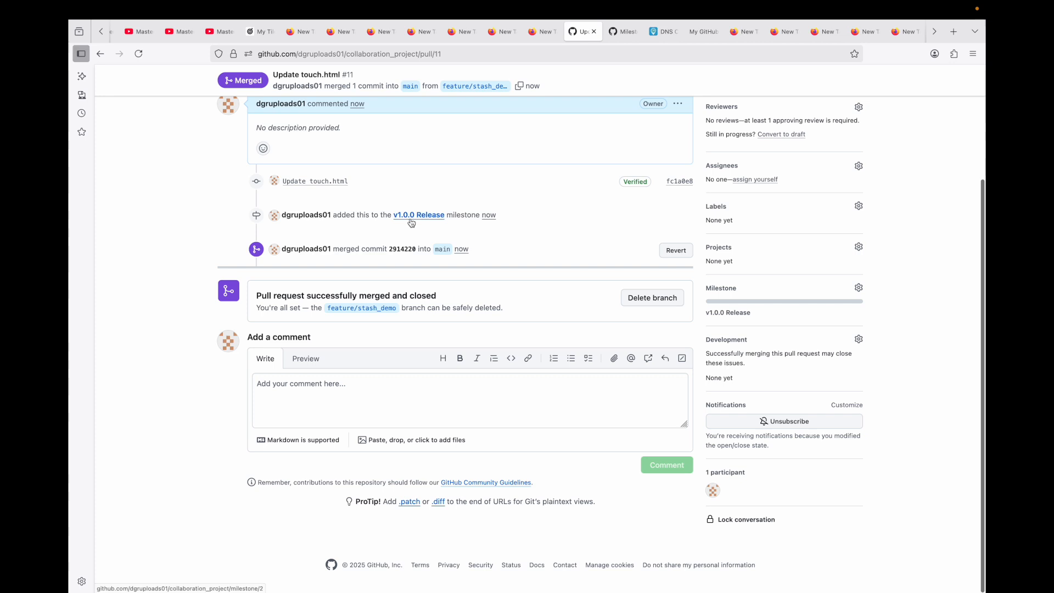
Return to the milestones browser tab, reload it and check the completion progress of v1.0.0 Release.
{"action": "left_click", "coordinate": [623, 32]}
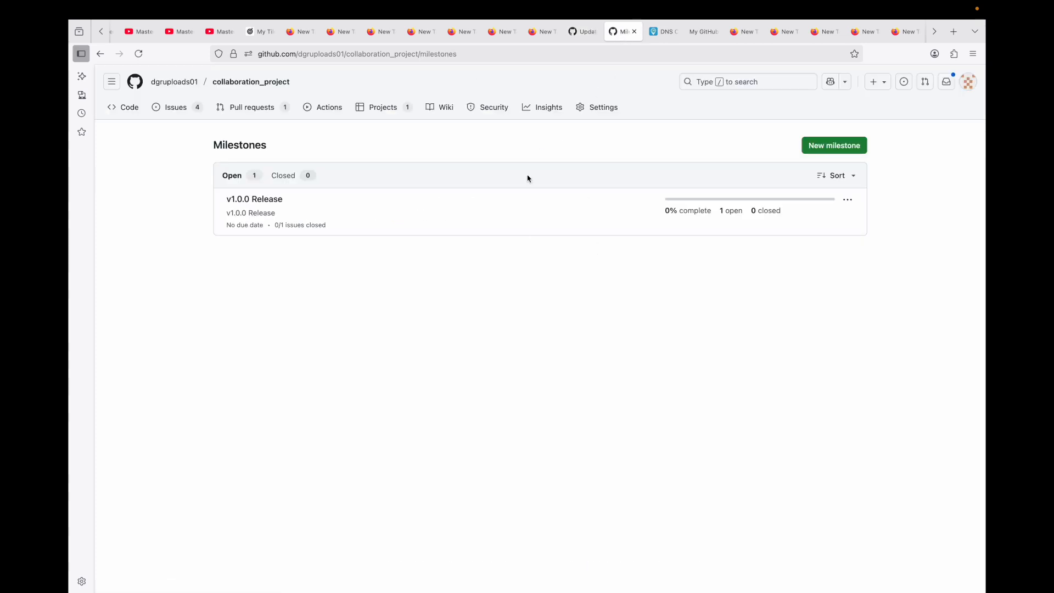
{"action": "left_click", "coordinate": [138, 53]}
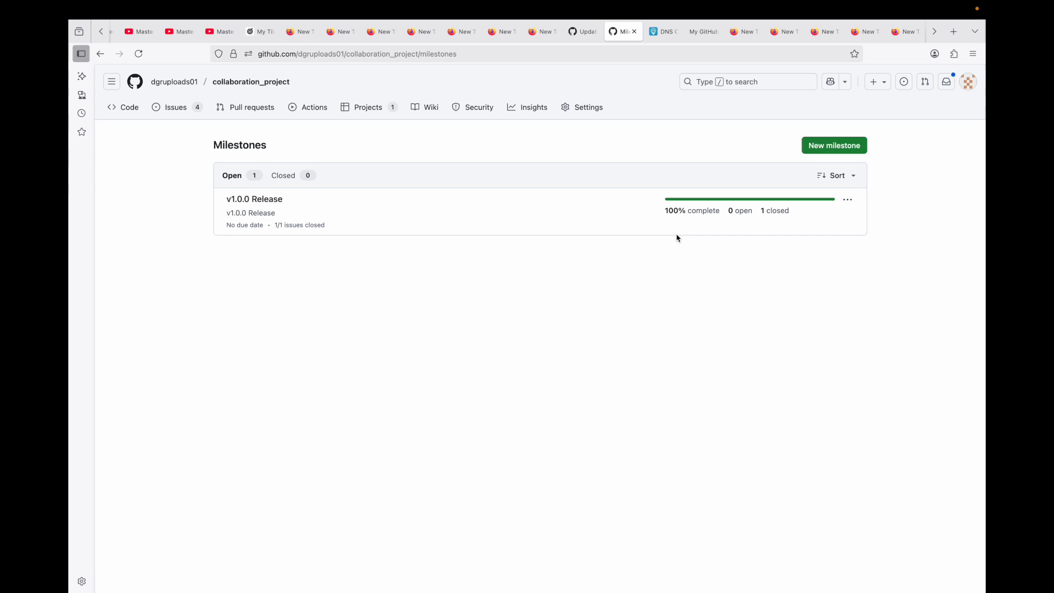
{"action": "left_click_drag", "start_coordinate": [295, 199], "coordinate": [210, 199]}
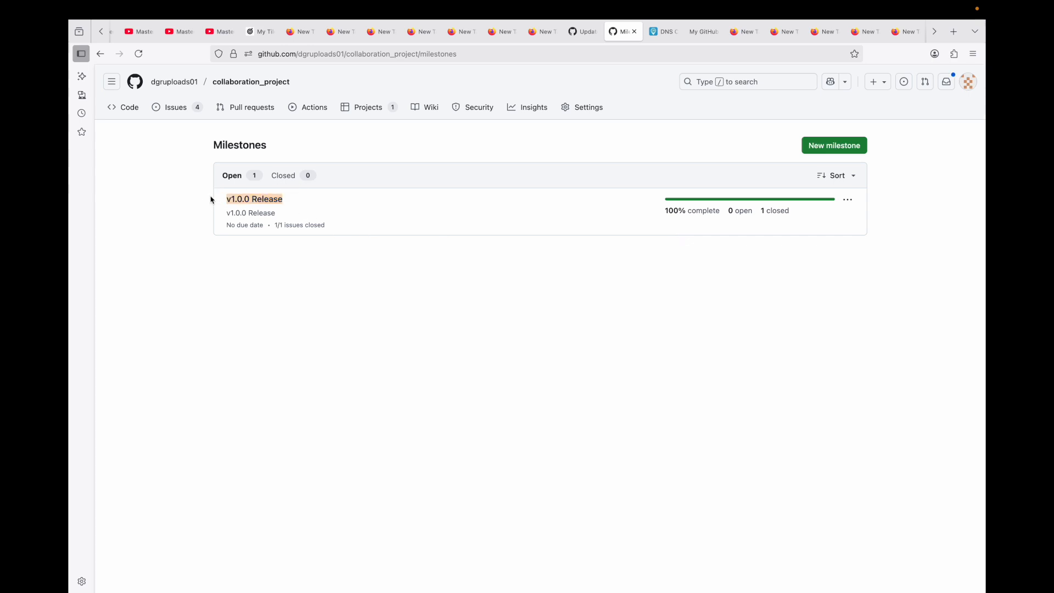